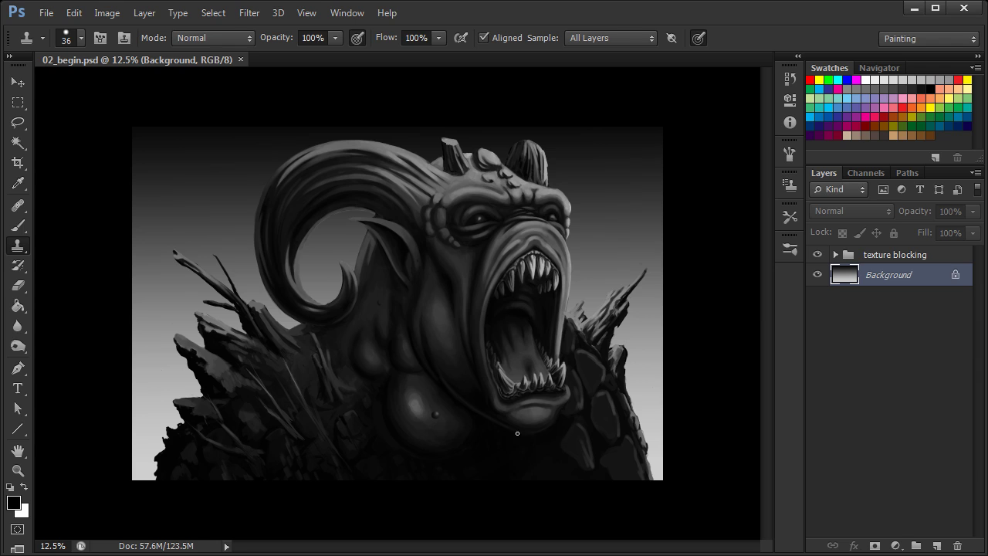
Step: Expand the texture blocking group and add a new empty layer inside its skin group
{"action": "left_click", "coordinate": [835, 255]}
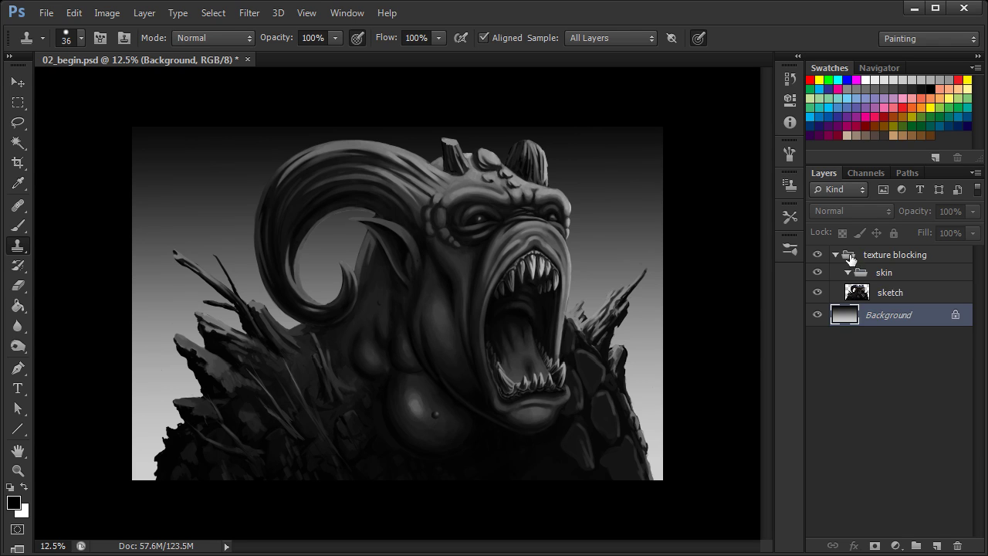
{"action": "left_click", "coordinate": [889, 296]}
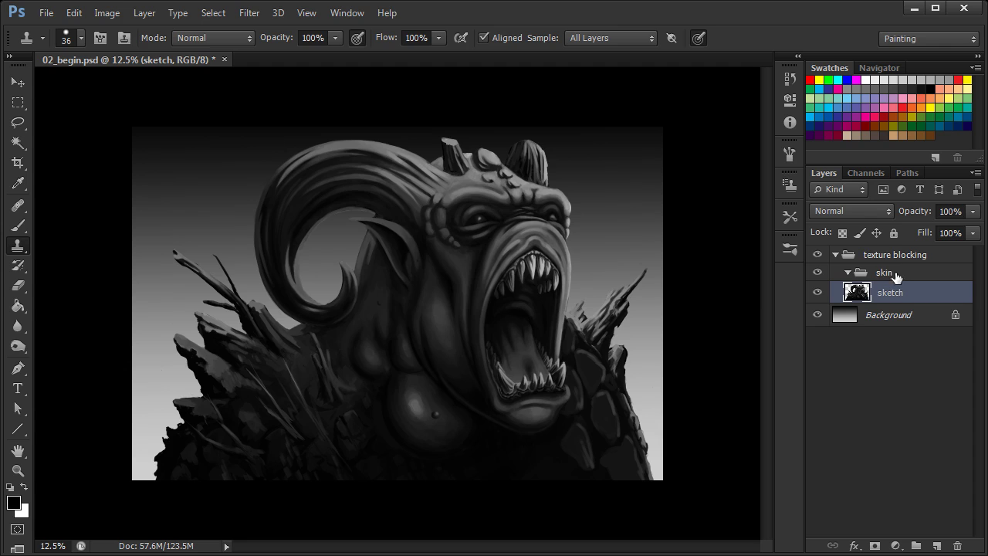
{"action": "left_click", "coordinate": [818, 293]}
{"action": "left_click", "coordinate": [818, 294]}
{"action": "left_click", "coordinate": [893, 275]}
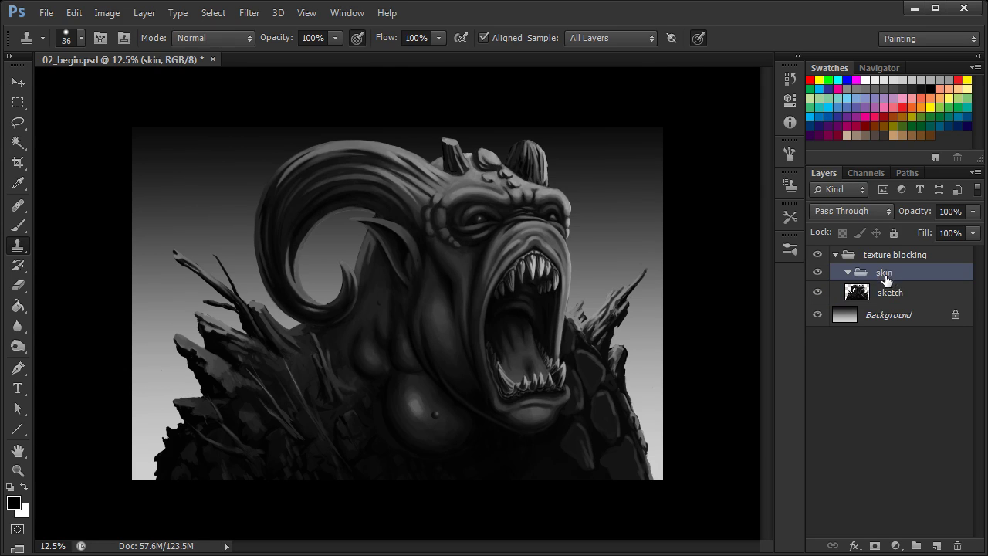
{"action": "left_click", "coordinate": [936, 545]}
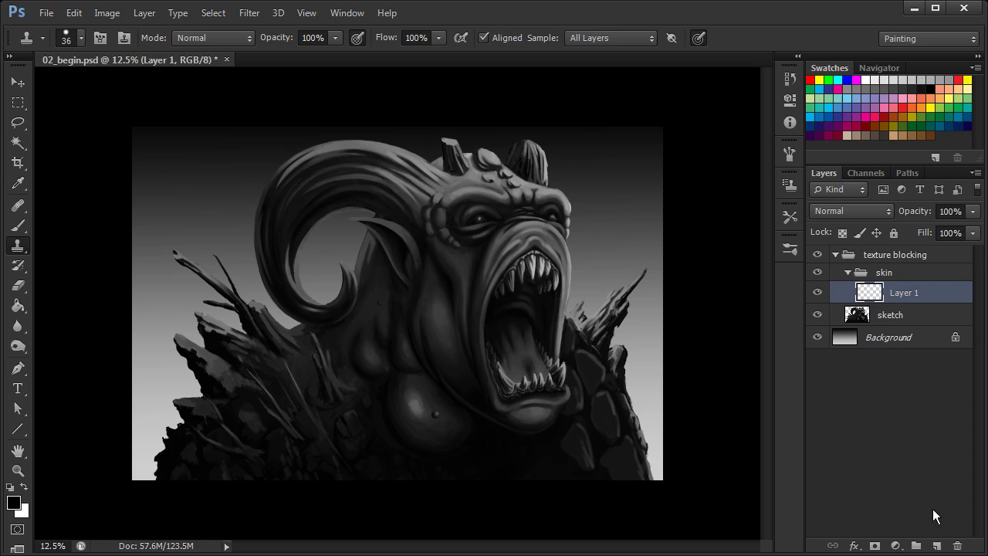
Step: Mask the sketch layer to its own pixel outline, and copy that mask onto the new layer in the skin group
{"action": "left_click", "coordinate": [871, 316]}
{"action": "left_click", "coordinate": [880, 295]}
{"action": "left_click", "coordinate": [860, 316]}
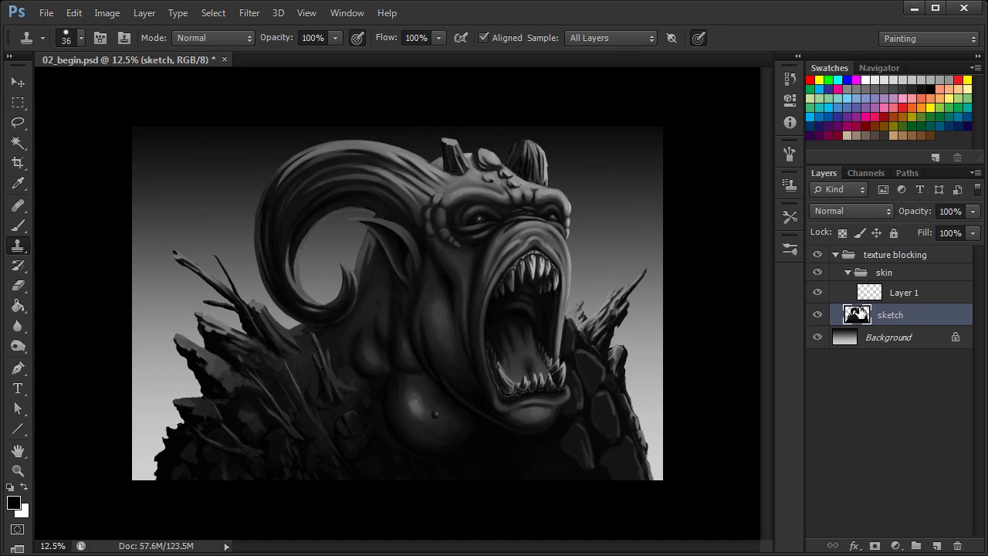
{"action": "right_click", "coordinate": [854, 322]}
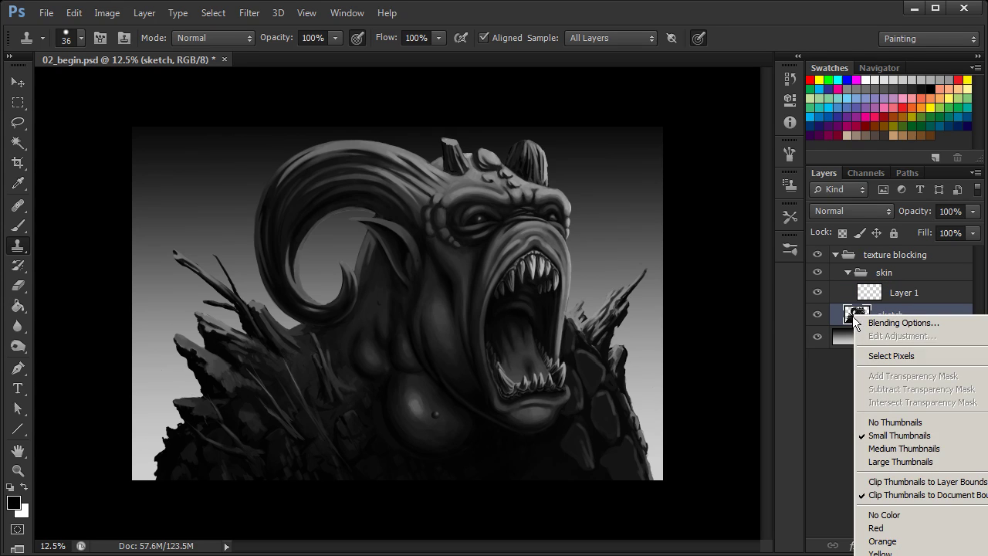
{"action": "left_click", "coordinate": [893, 355]}
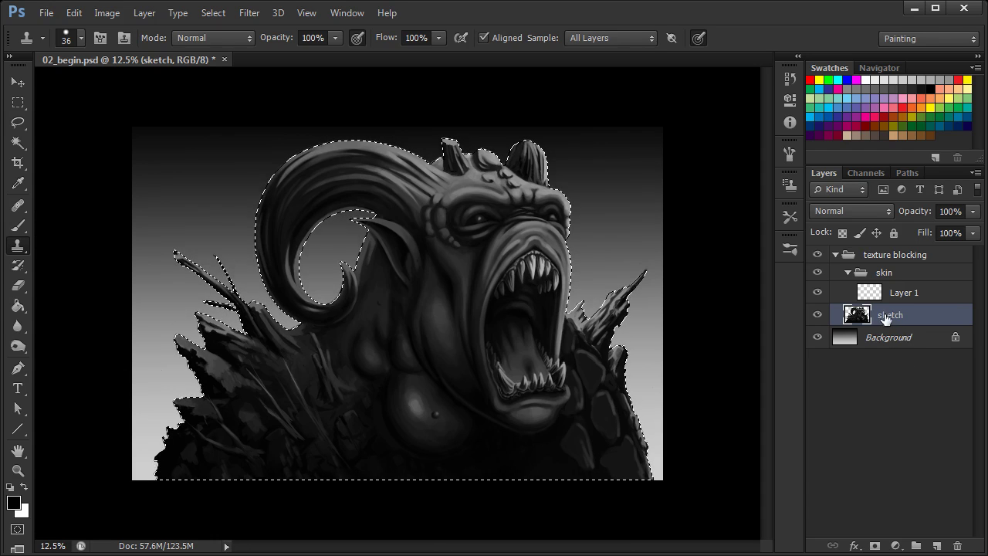
{"action": "left_click", "coordinate": [874, 545]}
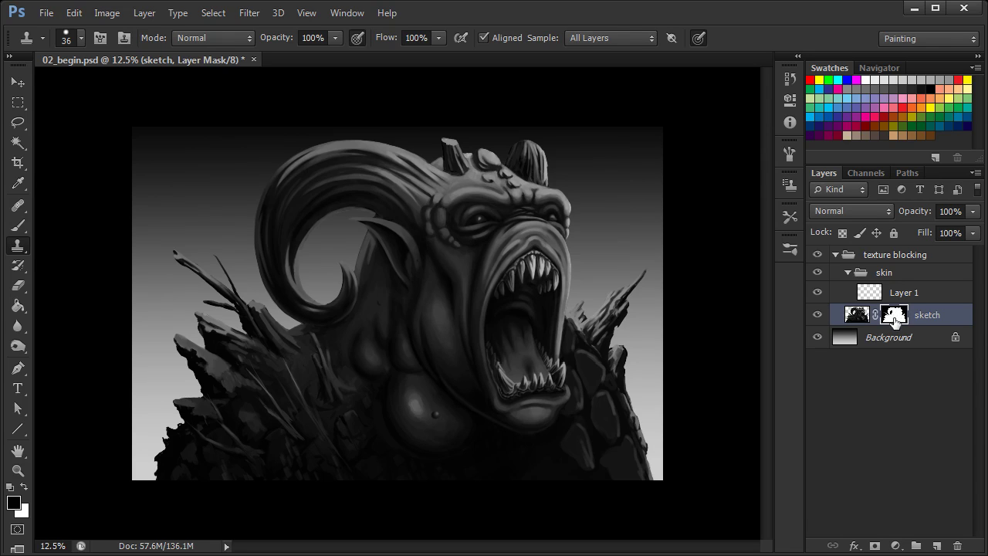
{"action": "left_click_drag", "start_coordinate": [897, 316], "coordinate": [908, 292]}
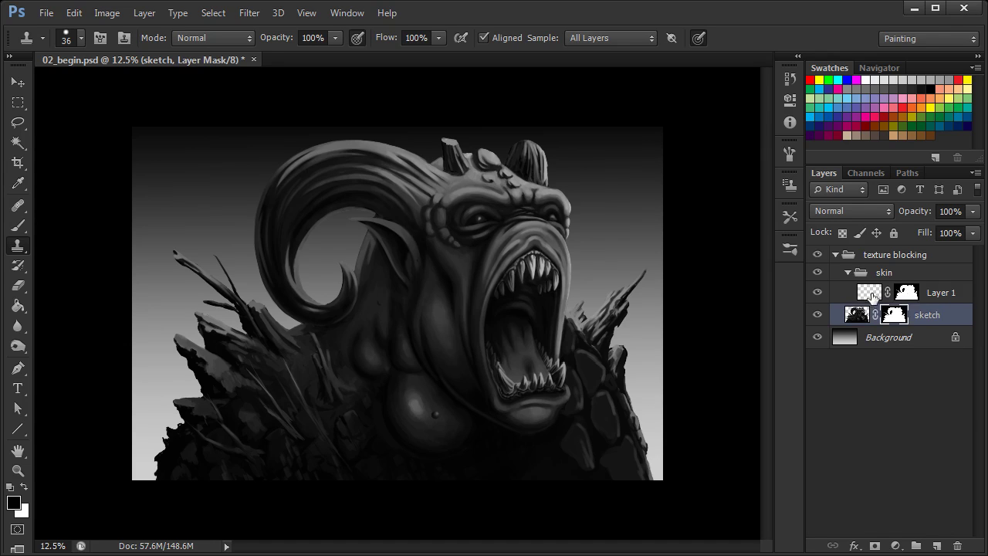
{"action": "left_click", "coordinate": [869, 297]}
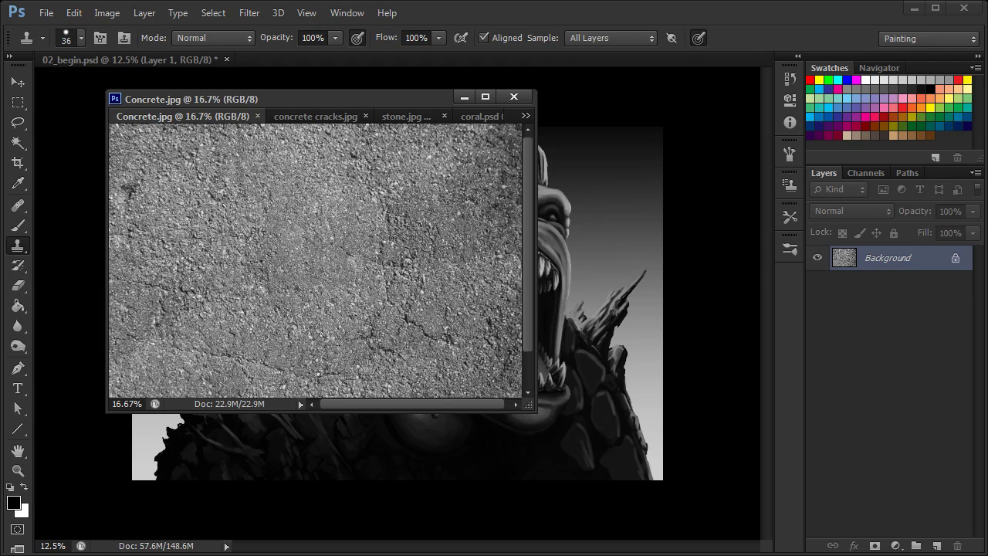
Step: Reduce the floating Concrete.jpg window to 12.5% zoom and place it where the creature's face stays uncovered
{"action": "left_click_drag", "start_coordinate": [403, 97], "coordinate": [385, 92]}
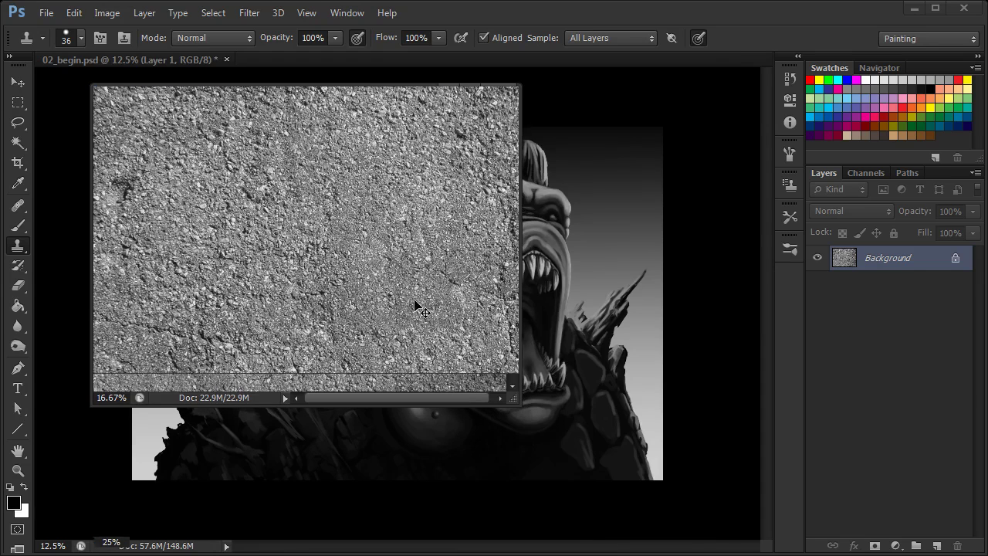
{"action": "key", "text": "ctrl+plus"}
{"action": "left_click_drag", "start_coordinate": [728, 269], "coordinate": [729, 302]}
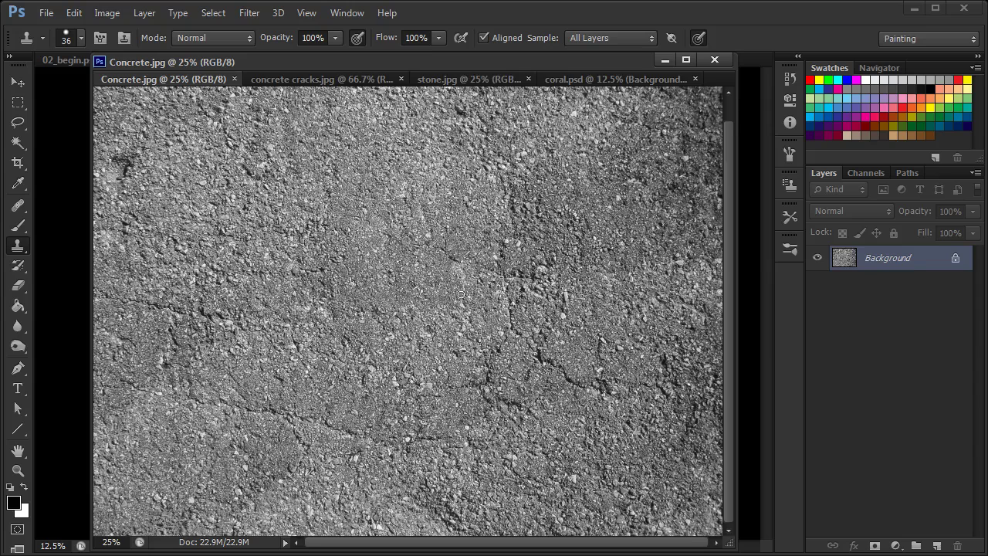
{"action": "key", "text": "ctrl+minus"}
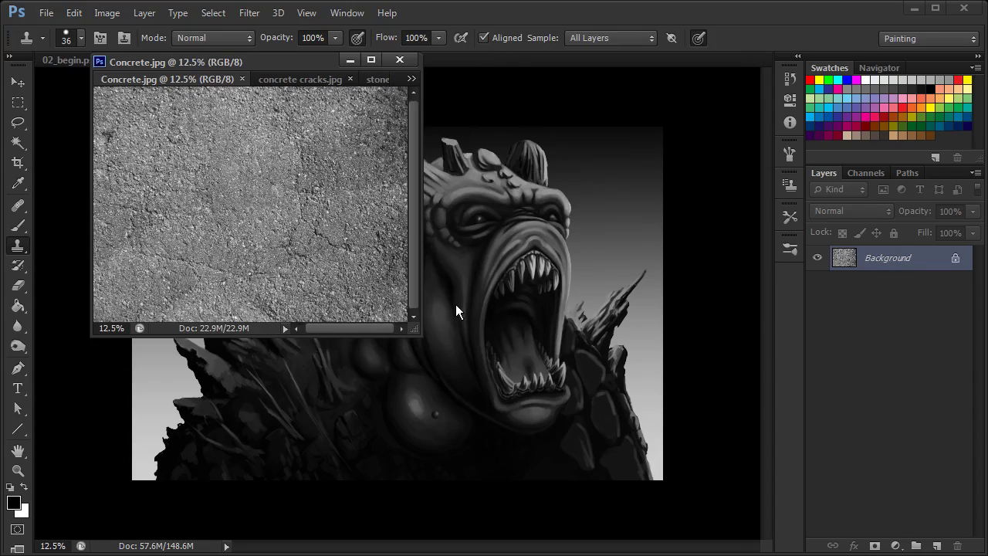
{"action": "key", "text": "ctrl+minus"}
{"action": "key", "text": "ctrl+plus"}
{"action": "left_click_drag", "start_coordinate": [294, 61], "coordinate": [247, 85]}
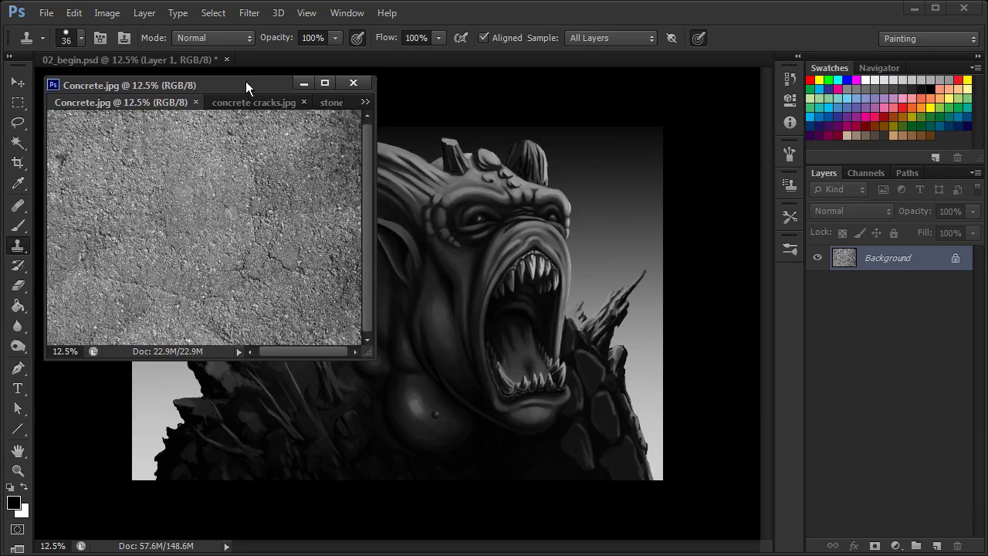
Step: Set the Clone Stamp to a soft round brush with 0% hardness and a size of 442 px
{"action": "left_click", "coordinate": [498, 179]}
{"action": "key", "text": "ctrl+plus"}
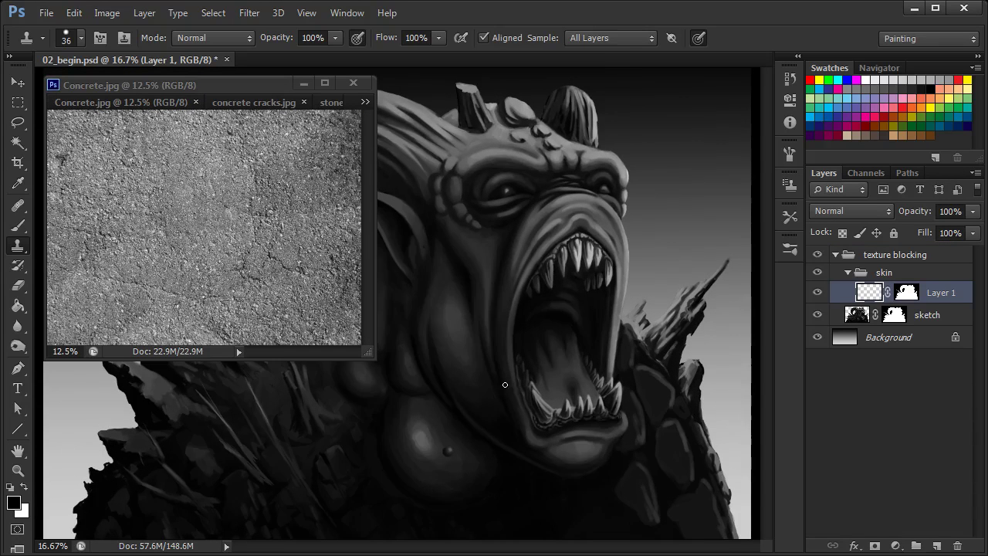
{"action": "key", "text": "ctrl+plus"}
{"action": "left_click_drag", "start_coordinate": [560, 389], "coordinate": [622, 374]}
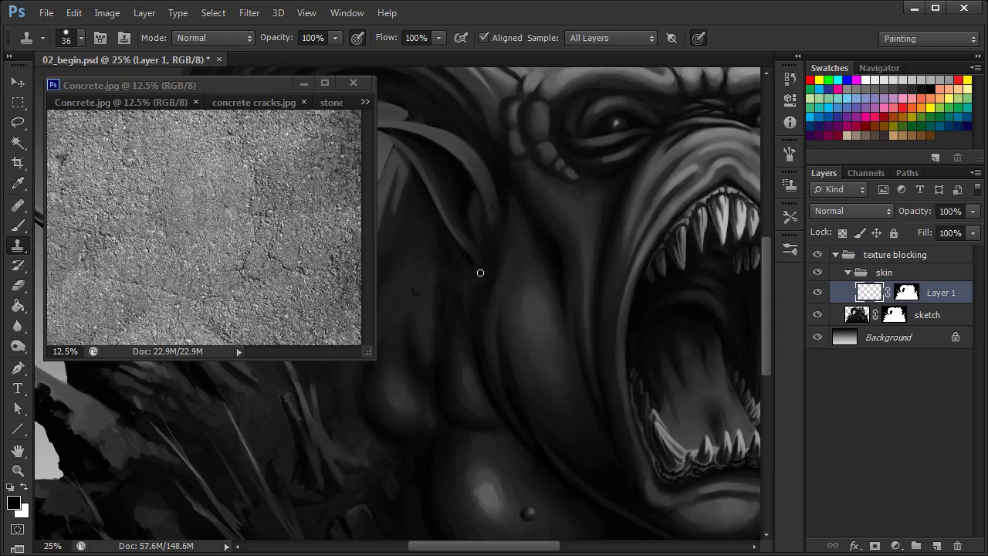
{"action": "right_click", "coordinate": [503, 225]}
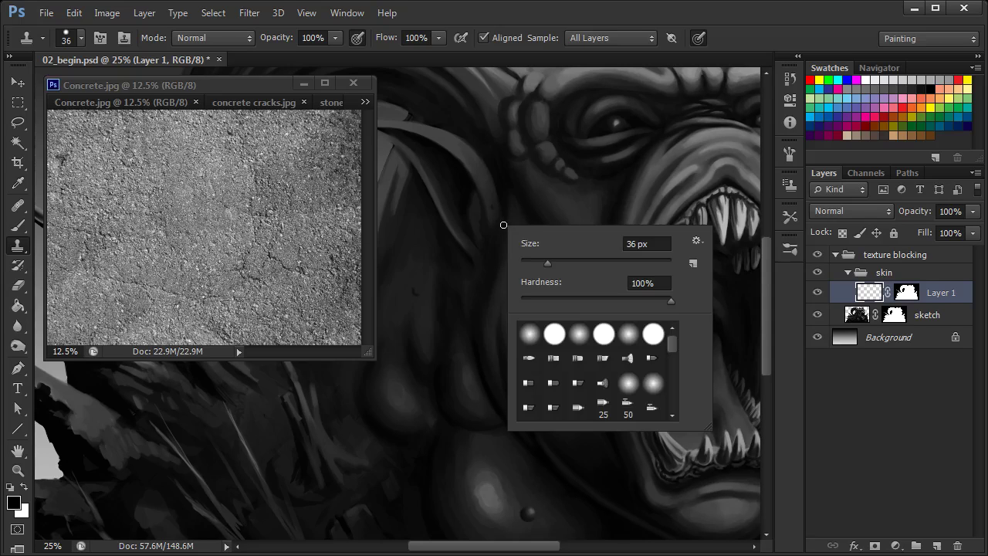
{"action": "left_click", "coordinate": [530, 334]}
{"action": "left_click_drag", "start_coordinate": [549, 262], "coordinate": [588, 263]}
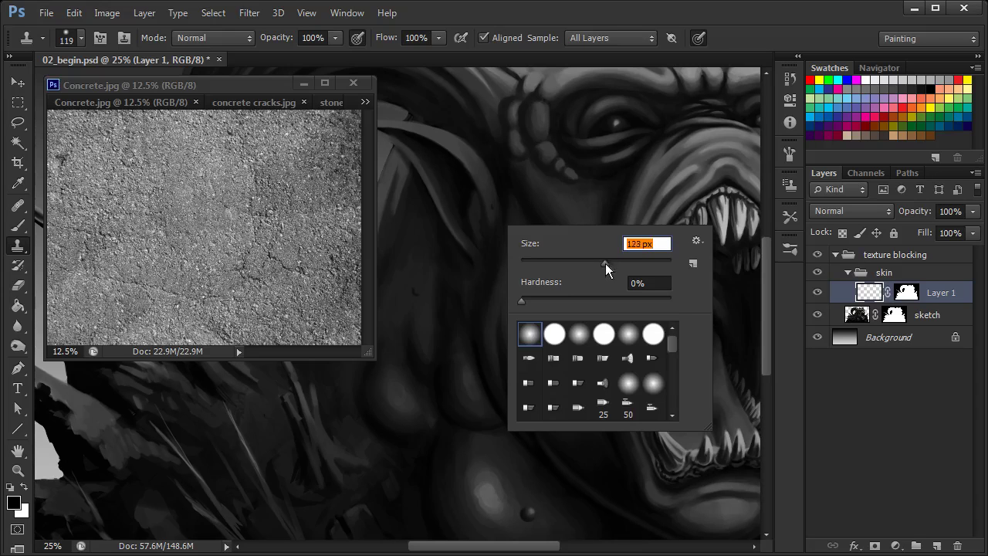
{"action": "left_click_drag", "start_coordinate": [646, 263], "coordinate": [651, 263]}
Step: Sample the texture in Concrete.jpg and clone a patch of it onto the creature's cheek in the masked skin layer
{"action": "left_click", "coordinate": [246, 83]}
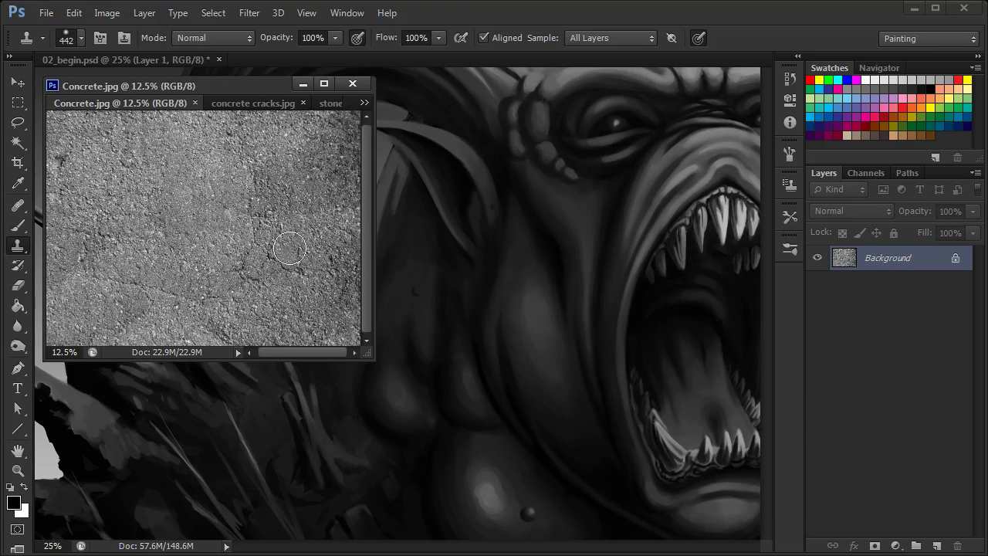
{"action": "left_click_drag", "start_coordinate": [251, 85], "coordinate": [252, 79]}
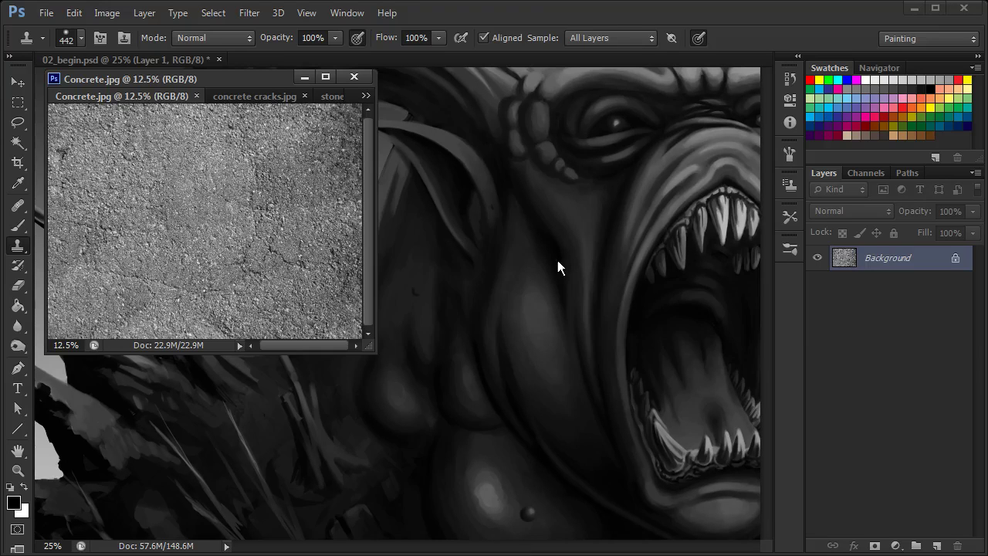
{"action": "left_click", "coordinate": [579, 274]}
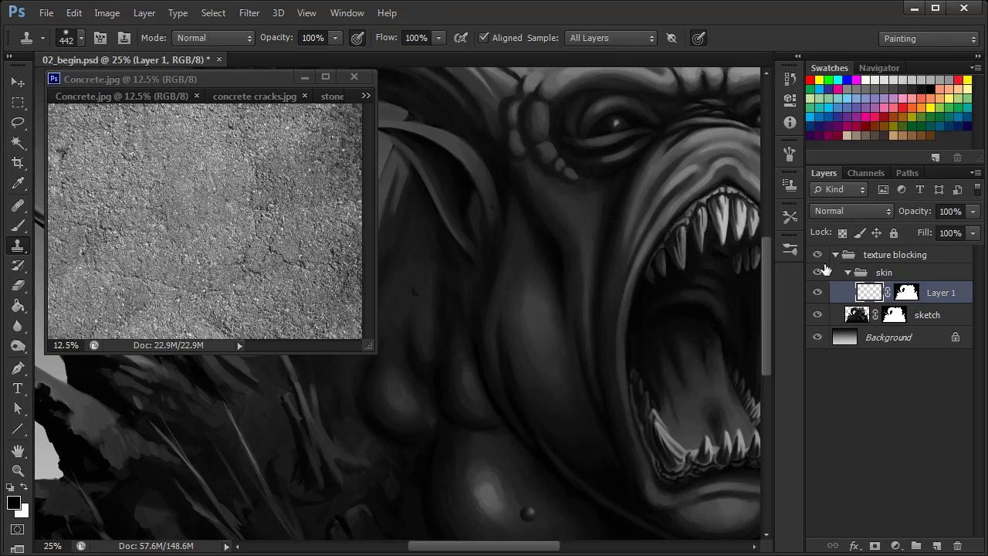
{"action": "mouse_move", "coordinate": [551, 262]}
{"action": "left_mouse_down"}
{"action": "mouse_move", "coordinate": [563, 249]}
{"action": "mouse_move", "coordinate": [551, 297]}
{"action": "left_mouse_up"}
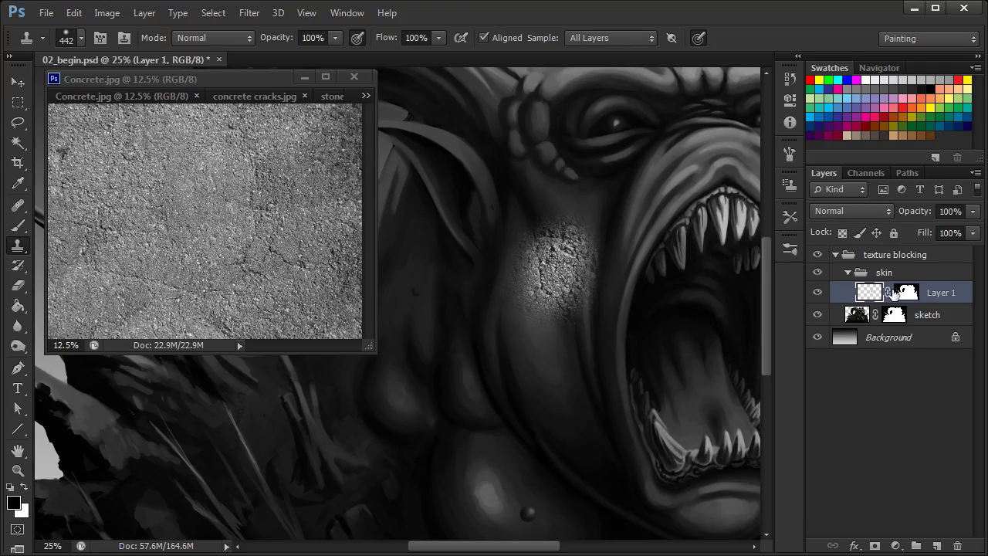
Step: Set the skin texture layer's blend mode to Overlay and extend the cloned concrete texture over the cheek
{"action": "left_click", "coordinate": [872, 212]}
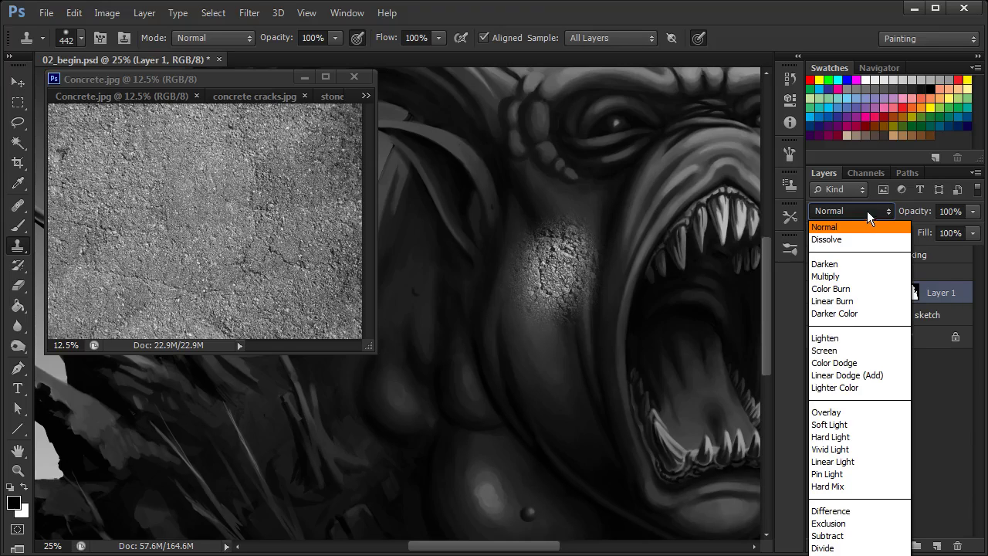
{"action": "left_click", "coordinate": [841, 414]}
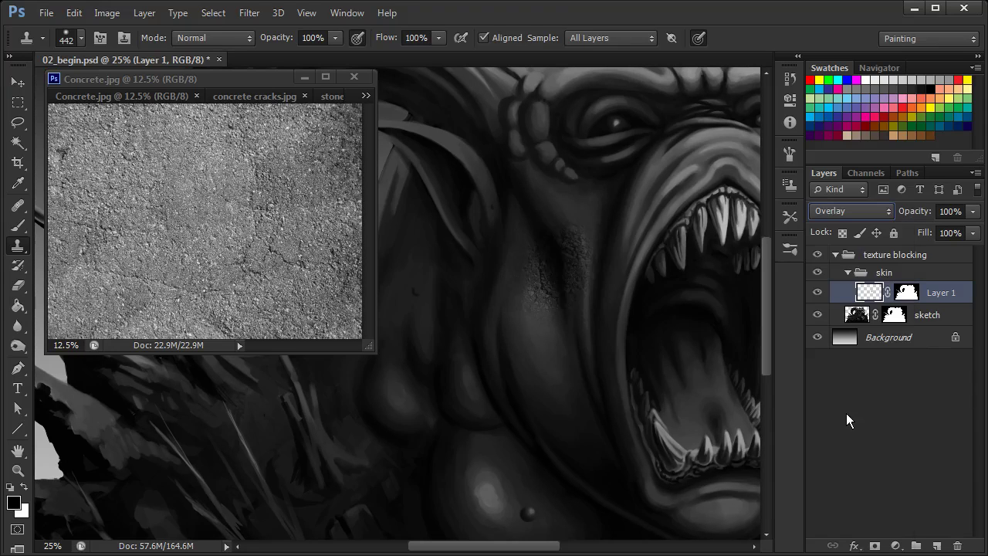
{"action": "left_click", "coordinate": [568, 362]}
{"action": "left_click", "coordinate": [577, 304]}
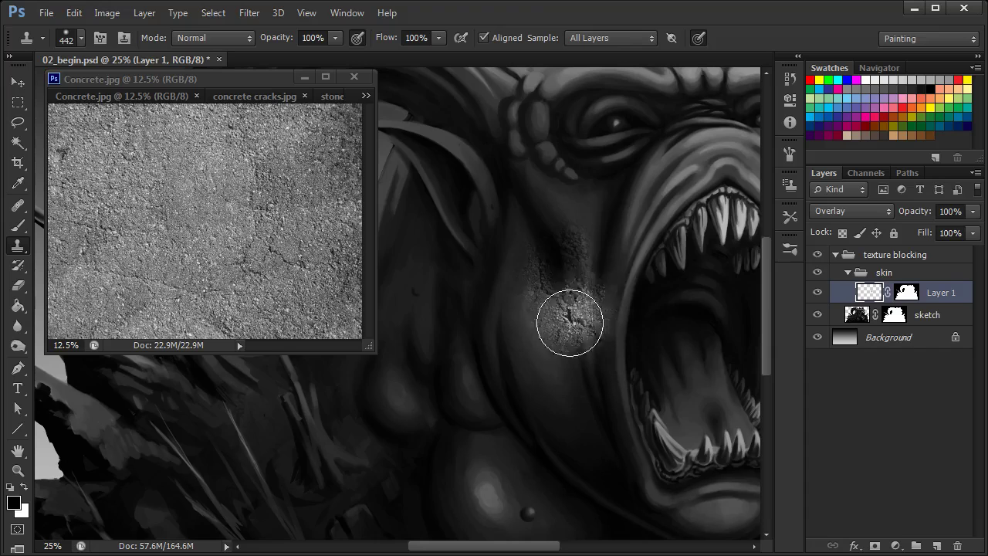
{"action": "mouse_move", "coordinate": [557, 291]}
{"action": "left_mouse_down"}
{"action": "mouse_move", "coordinate": [540, 331]}
{"action": "mouse_move", "coordinate": [558, 388]}
{"action": "mouse_move", "coordinate": [550, 378]}
{"action": "left_mouse_up"}
{"action": "mouse_move", "coordinate": [536, 344]}
{"action": "left_mouse_down"}
{"action": "mouse_move", "coordinate": [523, 316]}
{"action": "mouse_move", "coordinate": [558, 249]}
{"action": "mouse_move", "coordinate": [612, 215]}
{"action": "mouse_move", "coordinate": [595, 226]}
{"action": "mouse_move", "coordinate": [575, 209]}
{"action": "mouse_move", "coordinate": [597, 217]}
{"action": "mouse_move", "coordinate": [572, 374]}
{"action": "mouse_move", "coordinate": [564, 345]}
{"action": "mouse_move", "coordinate": [599, 412]}
{"action": "left_mouse_up"}
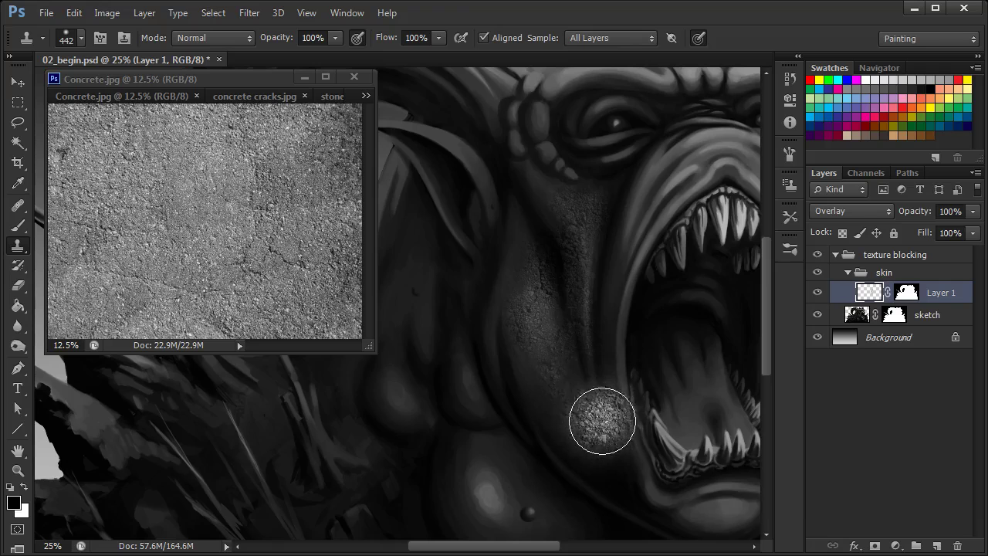
{"action": "mouse_move", "coordinate": [563, 326]}
{"action": "left_mouse_down"}
{"action": "mouse_move", "coordinate": [532, 235]}
{"action": "mouse_move", "coordinate": [533, 280]}
{"action": "mouse_move", "coordinate": [503, 276]}
{"action": "left_mouse_up"}
Step: Resample the concrete texture and clone it from beside the ear down across the lower cheek
{"action": "left_click", "coordinate": [178, 93]}
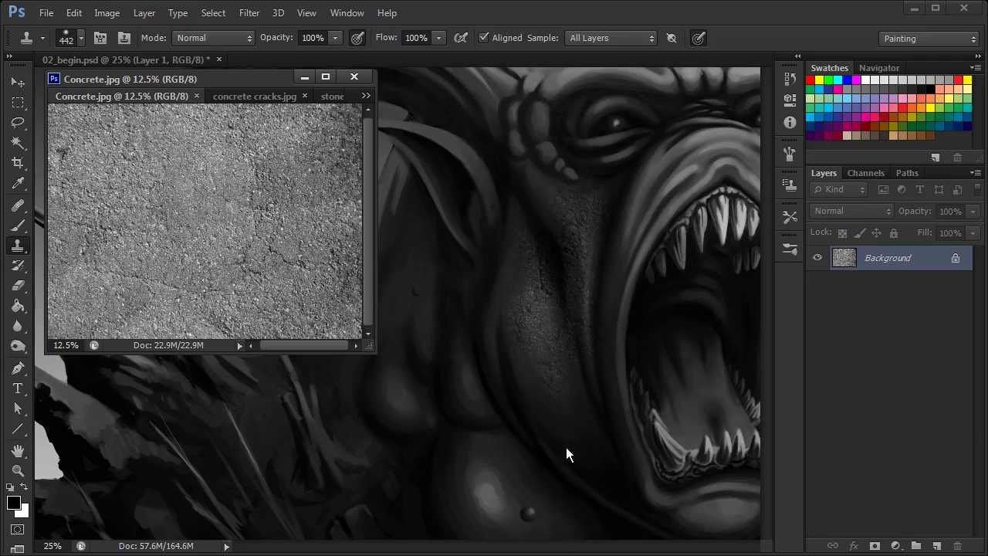
{"action": "left_click", "coordinate": [570, 398]}
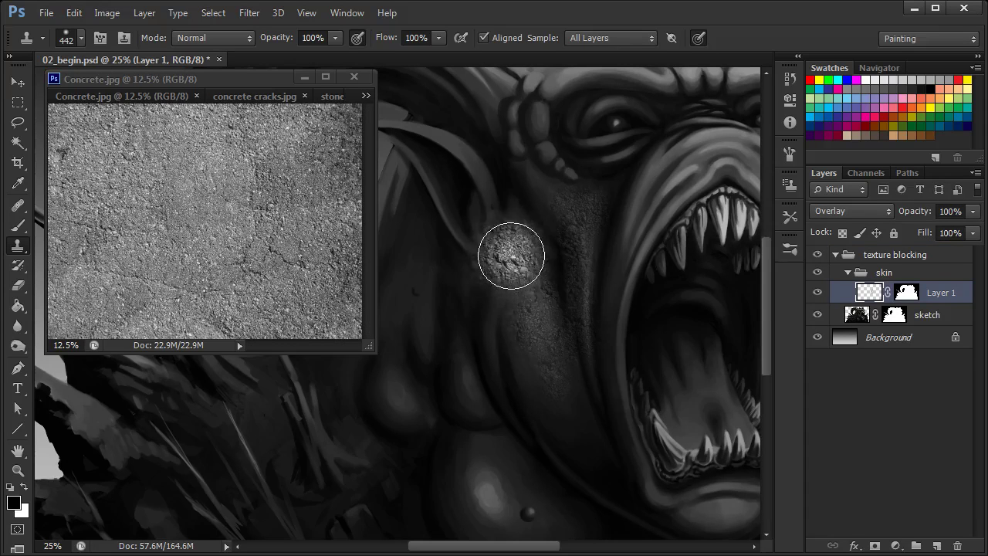
{"action": "mouse_move", "coordinate": [514, 263]}
{"action": "left_mouse_down"}
{"action": "mouse_move", "coordinate": [530, 185]}
{"action": "mouse_move", "coordinate": [560, 434]}
{"action": "mouse_move", "coordinate": [487, 434]}
{"action": "left_mouse_up"}
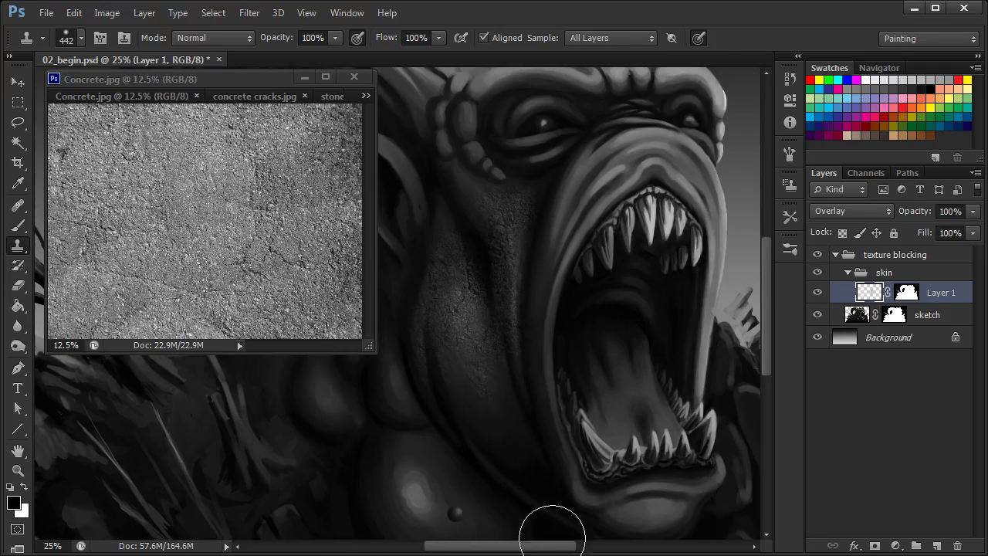
{"action": "mouse_move", "coordinate": [455, 390]}
{"action": "left_mouse_down"}
{"action": "mouse_move", "coordinate": [480, 402]}
{"action": "mouse_move", "coordinate": [468, 357]}
{"action": "left_mouse_up"}
{"action": "left_click_drag", "start_coordinate": [533, 366], "coordinate": [506, 405]}
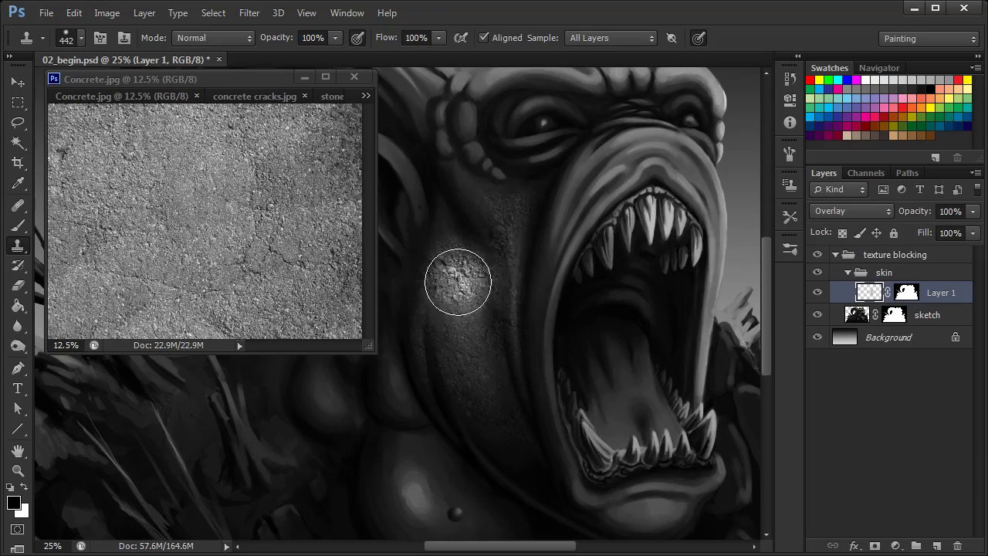
Step: Clone the concrete texture over the creature's muzzle, the side of its mouth and its brow
{"action": "left_click_drag", "start_coordinate": [766, 302], "coordinate": [767, 269]}
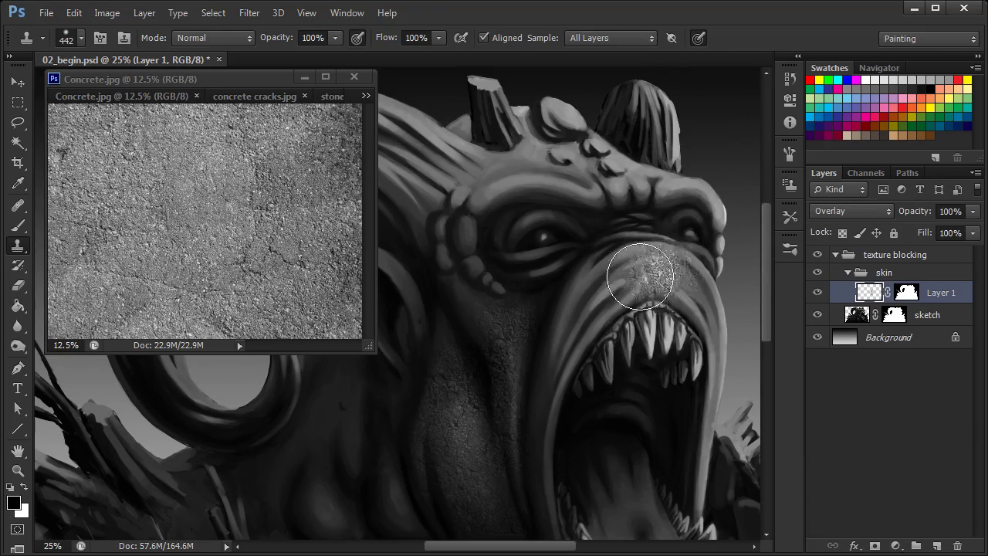
{"action": "mouse_move", "coordinate": [623, 275]}
{"action": "left_mouse_down"}
{"action": "mouse_move", "coordinate": [592, 311]}
{"action": "mouse_move", "coordinate": [624, 271]}
{"action": "mouse_move", "coordinate": [663, 270]}
{"action": "mouse_move", "coordinate": [695, 315]}
{"action": "left_mouse_up"}
{"action": "left_click_drag", "start_coordinate": [565, 340], "coordinate": [538, 404]}
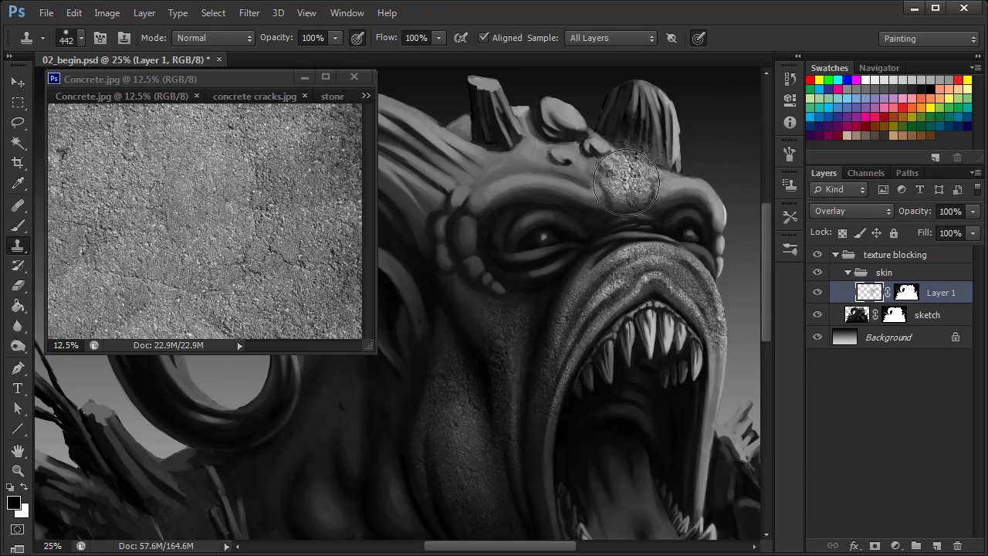
{"action": "mouse_move", "coordinate": [683, 176]}
{"action": "left_mouse_down"}
{"action": "mouse_move", "coordinate": [605, 188]}
{"action": "mouse_move", "coordinate": [505, 175]}
{"action": "mouse_move", "coordinate": [469, 202]}
{"action": "mouse_move", "coordinate": [457, 255]}
{"action": "left_mouse_up"}
Step: Clone concrete texture along the far edge of the mouth, the far brow and around the eyes, toggling the last stroke to compare
{"action": "mouse_move", "coordinate": [732, 274]}
{"action": "left_mouse_down"}
{"action": "mouse_move", "coordinate": [718, 193]}
{"action": "mouse_move", "coordinate": [694, 174]}
{"action": "mouse_move", "coordinate": [729, 402]}
{"action": "left_mouse_up"}
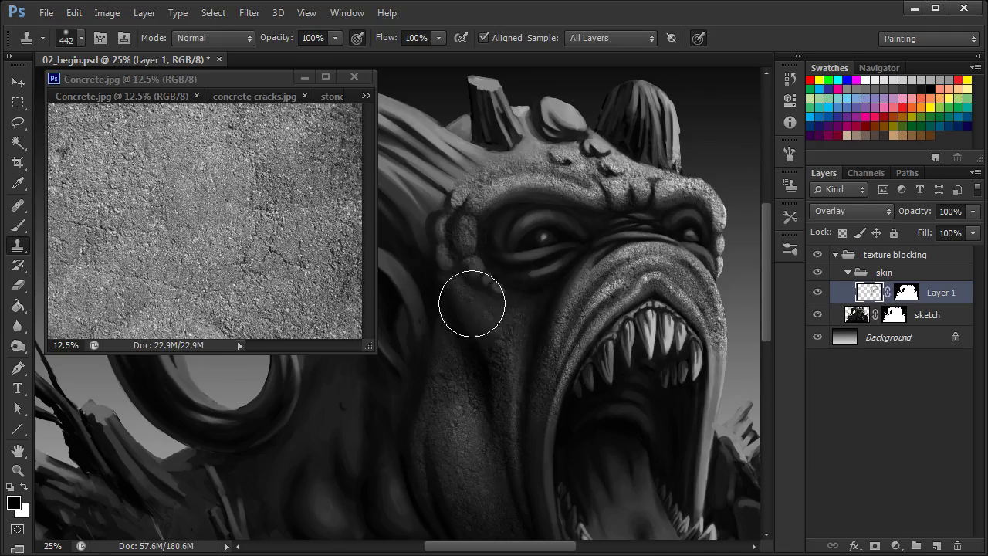
{"action": "left_click_drag", "start_coordinate": [722, 231], "coordinate": [745, 257]}
{"action": "mouse_move", "coordinate": [609, 270]}
{"action": "left_mouse_down"}
{"action": "mouse_move", "coordinate": [502, 288]}
{"action": "mouse_move", "coordinate": [584, 260]}
{"action": "left_mouse_up"}
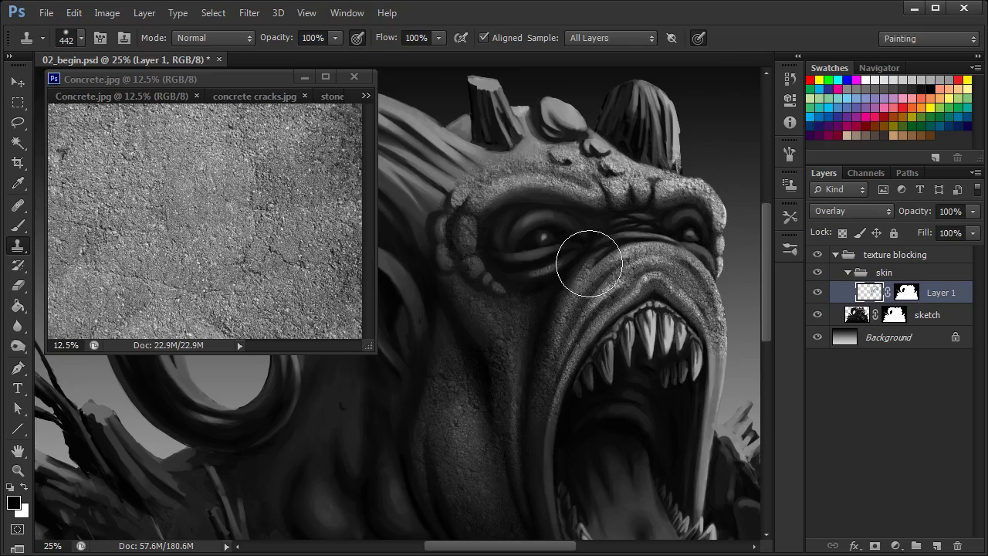
{"action": "key", "text": "ctrl+z"}
{"action": "key", "text": "ctrl+z"}
{"action": "key", "text": "ctrl+z"}
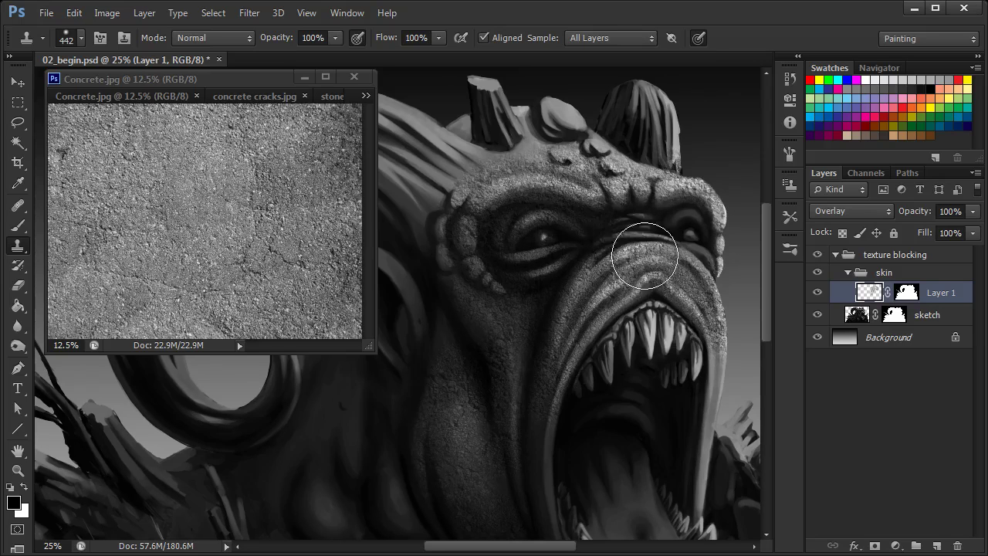
Step: Clone the concrete texture over the forehead and scalp between the horns, resampling the source and extending it down toward the temple
{"action": "left_click_drag", "start_coordinate": [766, 312], "coordinate": [766, 301]}
{"action": "mouse_move", "coordinate": [617, 205]}
{"action": "left_mouse_down"}
{"action": "mouse_move", "coordinate": [529, 172]}
{"action": "mouse_move", "coordinate": [557, 167]}
{"action": "mouse_move", "coordinate": [474, 255]}
{"action": "left_mouse_up"}
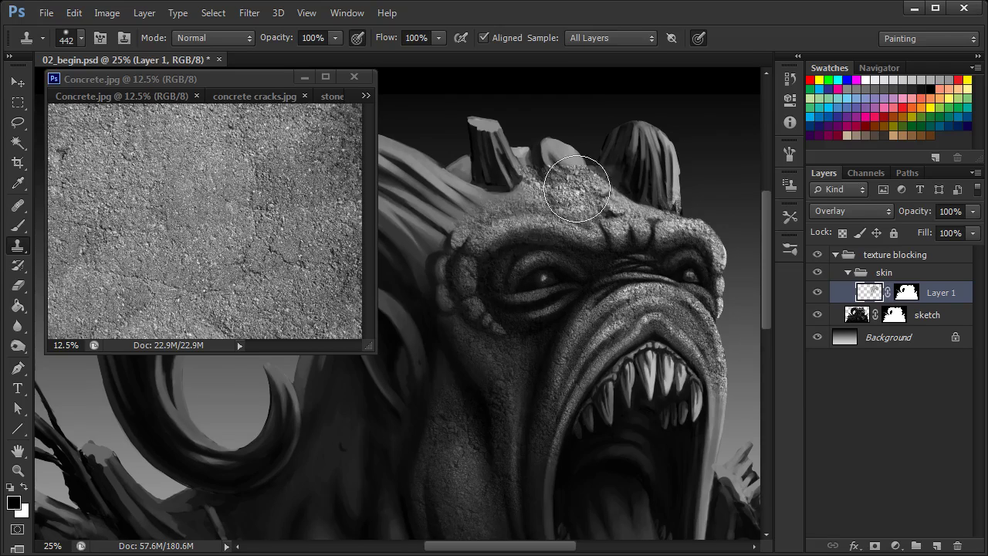
{"action": "mouse_move", "coordinate": [561, 189]}
{"action": "left_mouse_down"}
{"action": "mouse_move", "coordinate": [588, 228]}
{"action": "mouse_move", "coordinate": [594, 219]}
{"action": "mouse_move", "coordinate": [591, 236]}
{"action": "mouse_move", "coordinate": [620, 232]}
{"action": "left_mouse_up"}
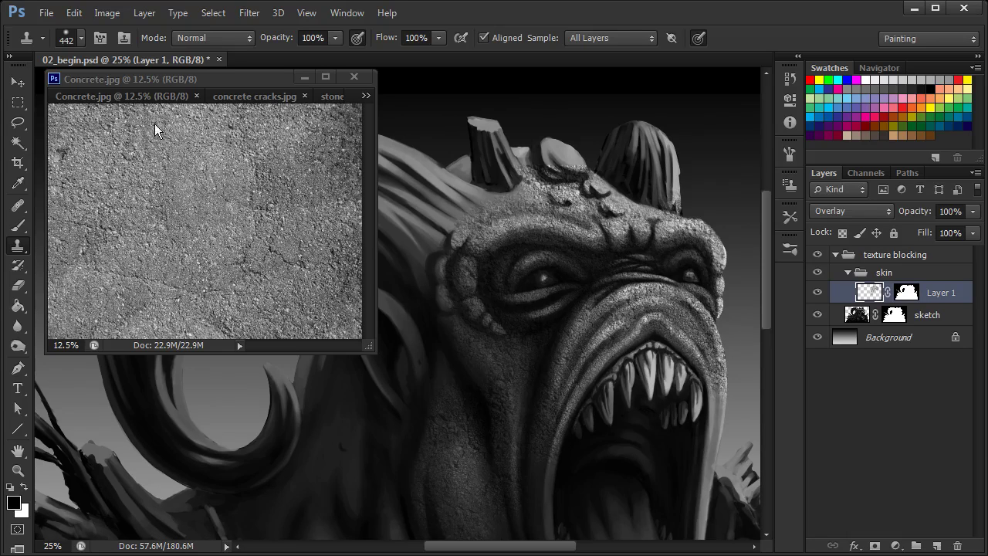
{"action": "left_click", "coordinate": [209, 88]}
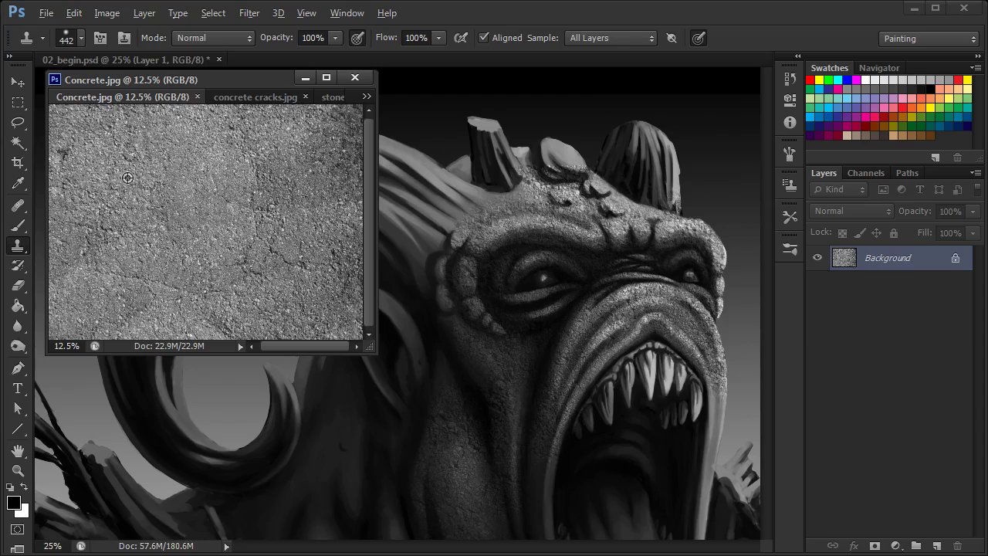
{"action": "left_click", "coordinate": [185, 191], "text": "alt"}
{"action": "mouse_move", "coordinate": [562, 161]}
{"action": "left_mouse_down"}
{"action": "mouse_move", "coordinate": [530, 158]}
{"action": "mouse_move", "coordinate": [540, 179]}
{"action": "mouse_move", "coordinate": [515, 190]}
{"action": "mouse_move", "coordinate": [456, 168]}
{"action": "mouse_move", "coordinate": [482, 205]}
{"action": "mouse_move", "coordinate": [467, 227]}
{"action": "left_mouse_up"}
{"action": "left_click", "coordinate": [731, 320]}
Step: Resample the concrete texture and clone it over the creature's neck between the curled horn, the ear and the cheek
{"action": "scroll", "coordinate": [748, 312], "scroll_direction": "left", "scroll_amount": 5}
{"action": "left_click_drag", "start_coordinate": [765, 308], "coordinate": [769, 353]}
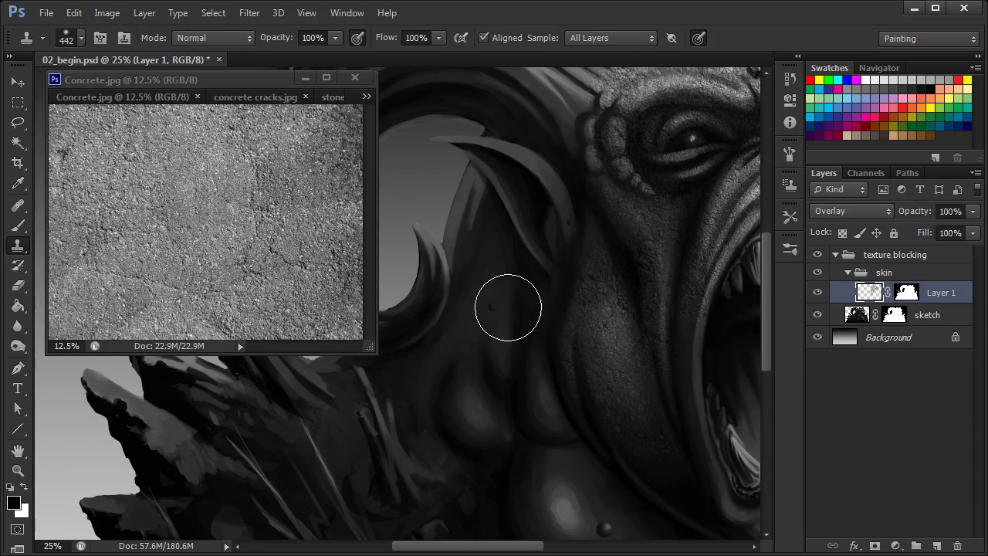
{"action": "left_click", "coordinate": [291, 284]}
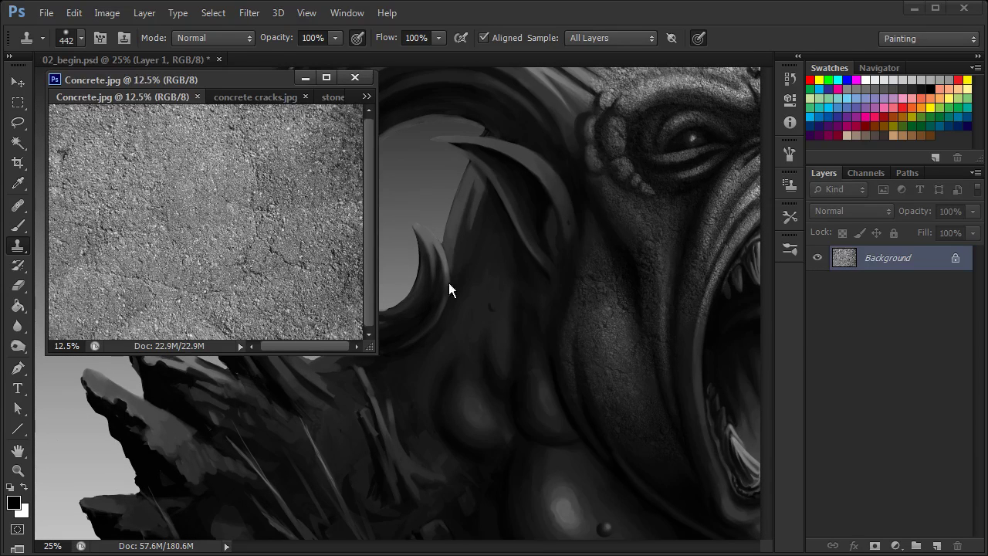
{"action": "left_click", "coordinate": [356, 269], "text": "alt"}
{"action": "left_click", "coordinate": [503, 293]}
{"action": "mouse_move", "coordinate": [503, 293]}
{"action": "left_mouse_down"}
{"action": "mouse_move", "coordinate": [498, 351]}
{"action": "mouse_move", "coordinate": [482, 379]}
{"action": "mouse_move", "coordinate": [453, 385]}
{"action": "mouse_move", "coordinate": [485, 328]}
{"action": "mouse_move", "coordinate": [491, 269]}
{"action": "left_mouse_up"}
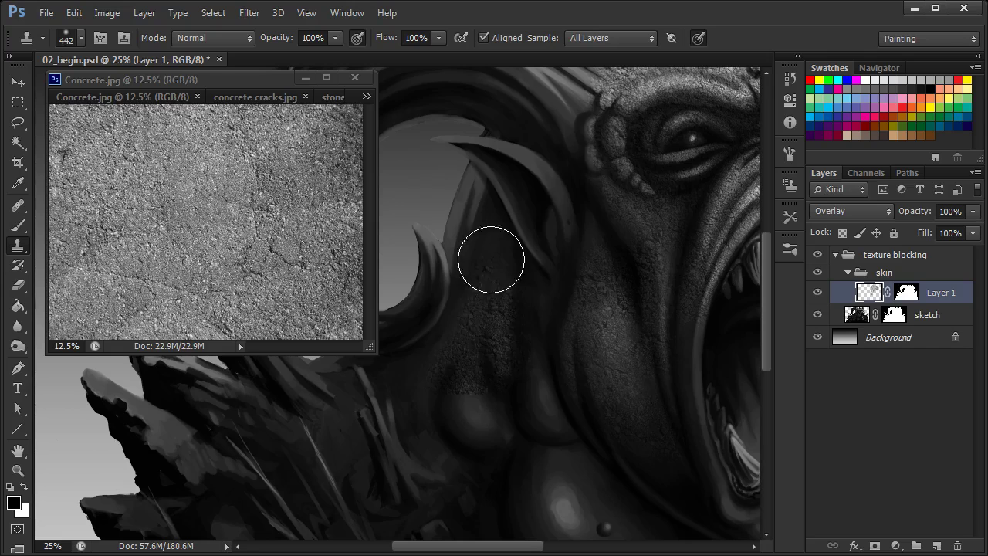
{"action": "mouse_move", "coordinate": [412, 307]}
{"action": "left_mouse_down"}
{"action": "mouse_move", "coordinate": [441, 239]}
{"action": "mouse_move", "coordinate": [478, 210]}
{"action": "left_mouse_up"}
Step: Clone the concrete texture over the large bulge below the jaw, resampling the source to cover its lower part
{"action": "left_click_drag", "start_coordinate": [765, 315], "coordinate": [767, 360]}
{"action": "scroll", "coordinate": [537, 511], "scroll_direction": "right", "scroll_amount": 3}
{"action": "scroll", "coordinate": [536, 512], "scroll_direction": "down", "scroll_amount": 2}
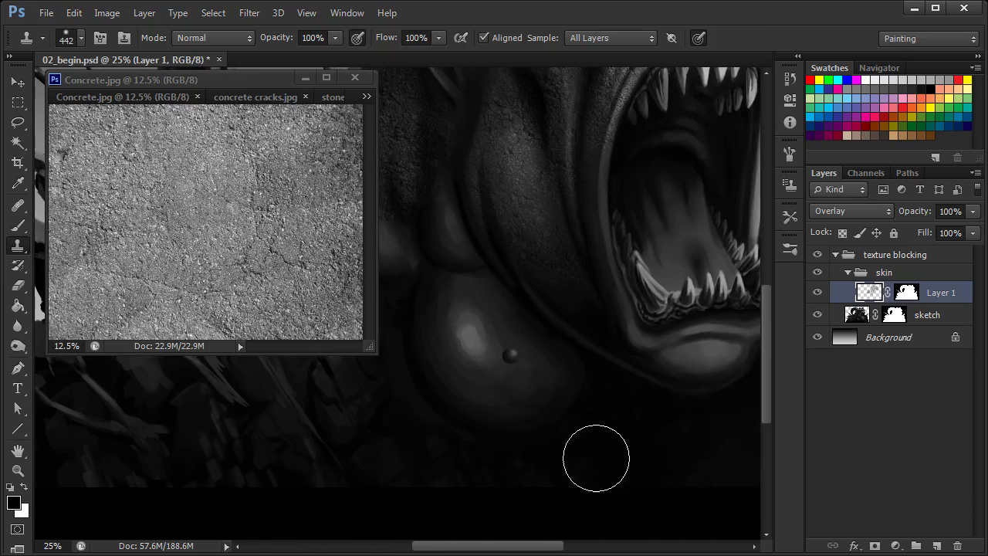
{"action": "scroll", "coordinate": [538, 529], "scroll_direction": "left", "scroll_amount": 2}
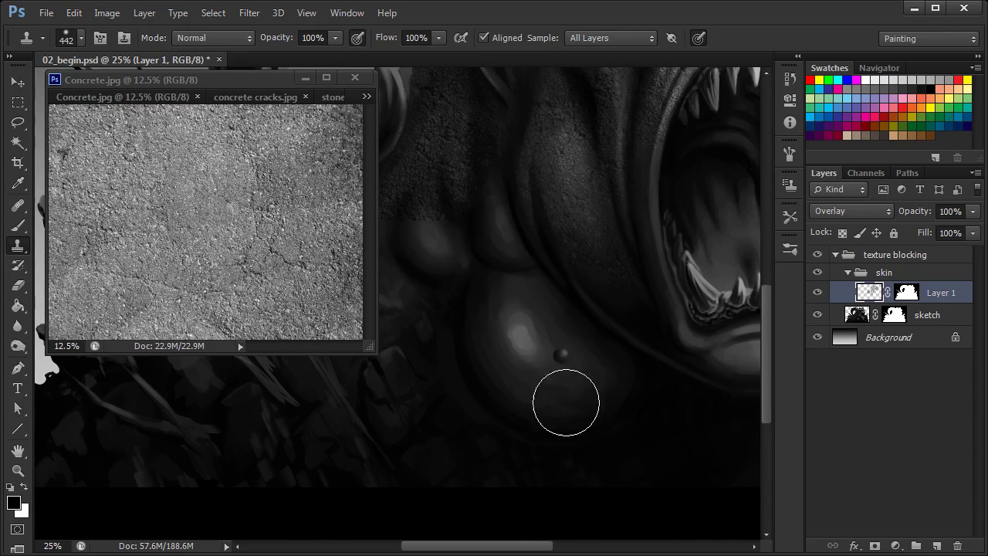
{"action": "scroll", "coordinate": [502, 544], "scroll_direction": "left", "scroll_amount": 2}
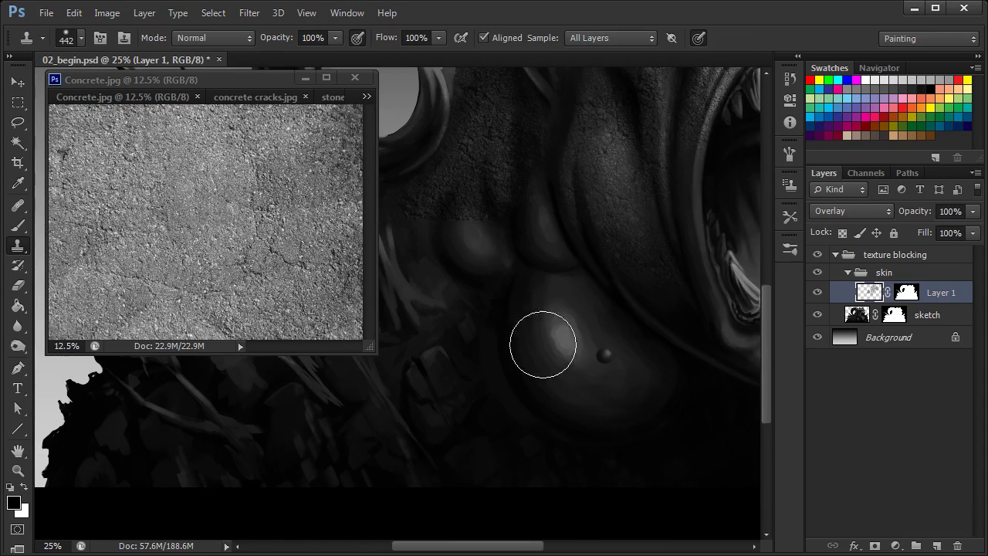
{"action": "left_click", "coordinate": [283, 276]}
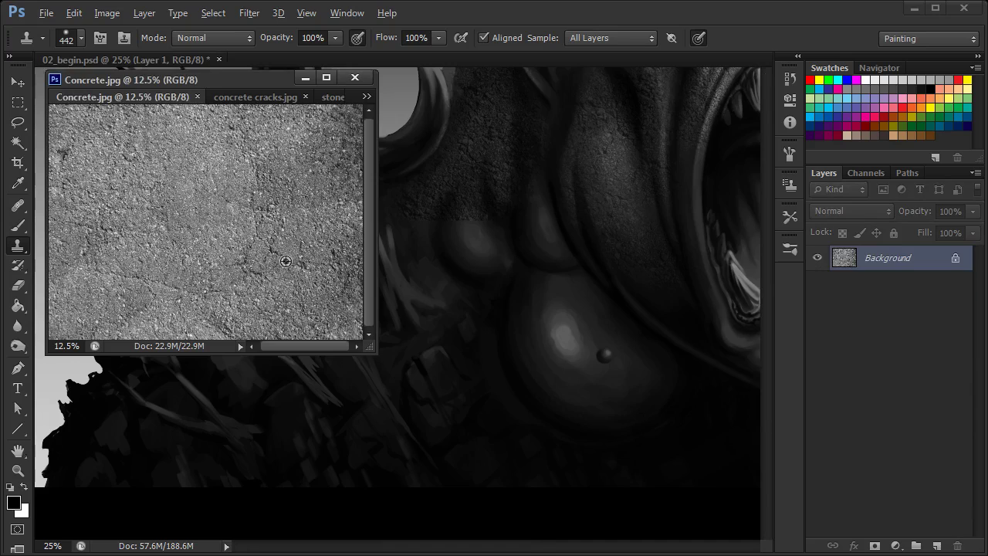
{"action": "left_click", "coordinate": [540, 303]}
{"action": "mouse_move", "coordinate": [547, 287]}
{"action": "left_mouse_down"}
{"action": "mouse_move", "coordinate": [584, 386]}
{"action": "mouse_move", "coordinate": [607, 334]}
{"action": "mouse_move", "coordinate": [551, 288]}
{"action": "left_mouse_up"}
{"action": "key", "text": "ctrl+z"}
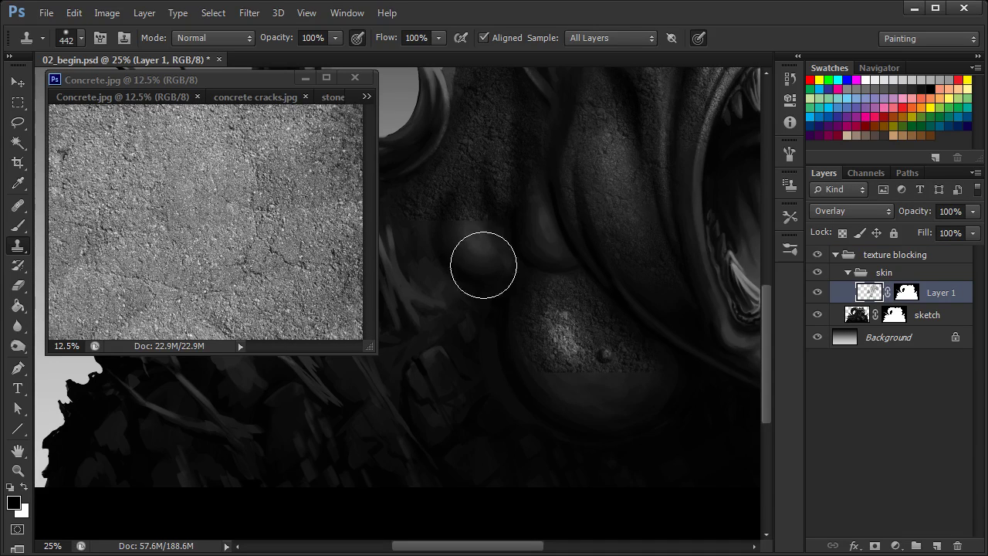
{"action": "left_click", "coordinate": [148, 207]}
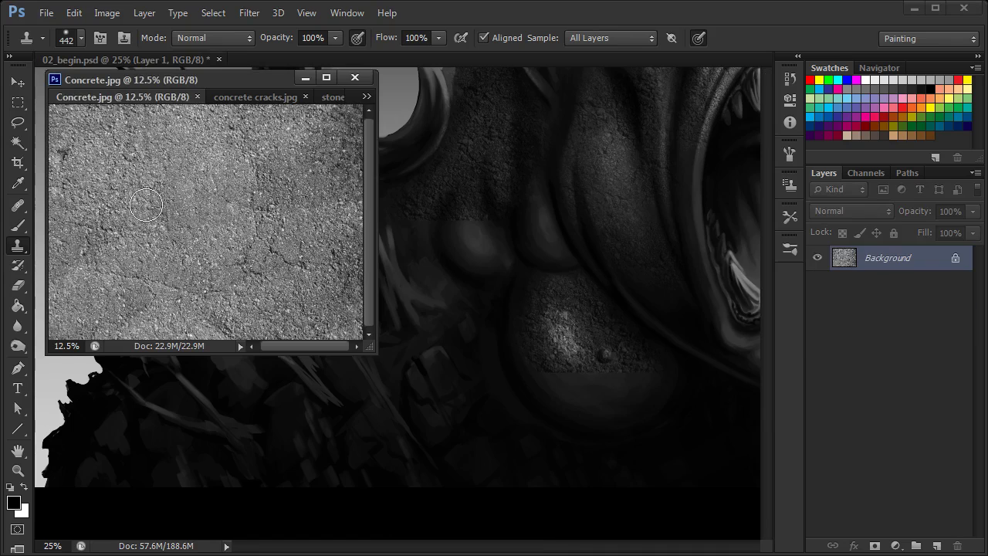
{"action": "left_click", "coordinate": [576, 383]}
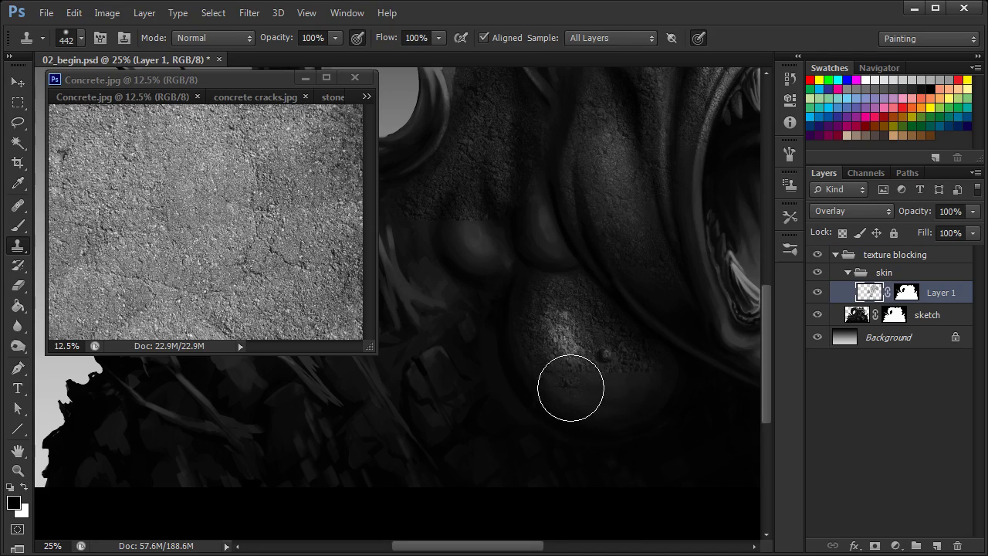
{"action": "left_click_drag", "start_coordinate": [684, 435], "coordinate": [686, 397]}
Step: Clone freshly sampled concrete texture over the two smaller throat bulges above the large one
{"action": "left_click", "coordinate": [147, 198], "text": "alt"}
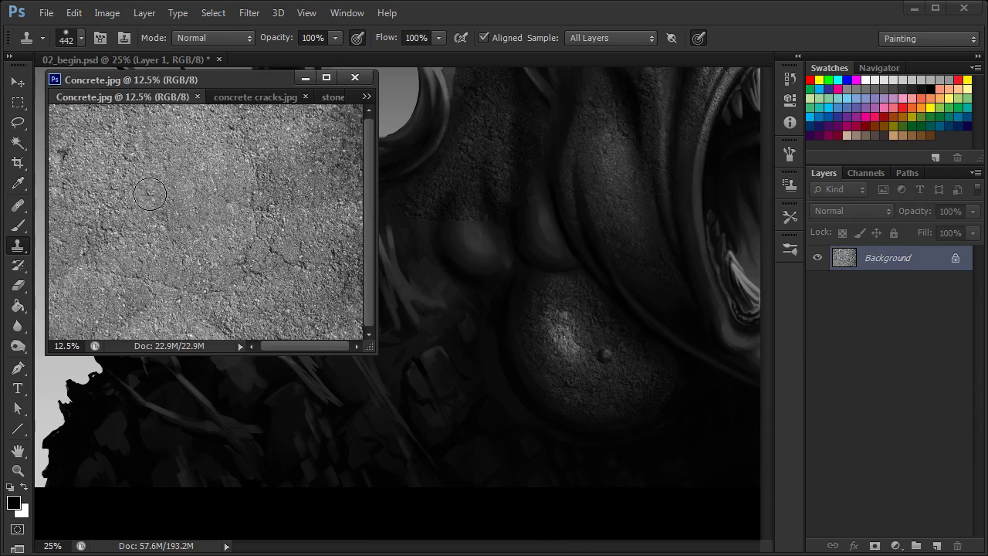
{"action": "left_click", "coordinate": [549, 232]}
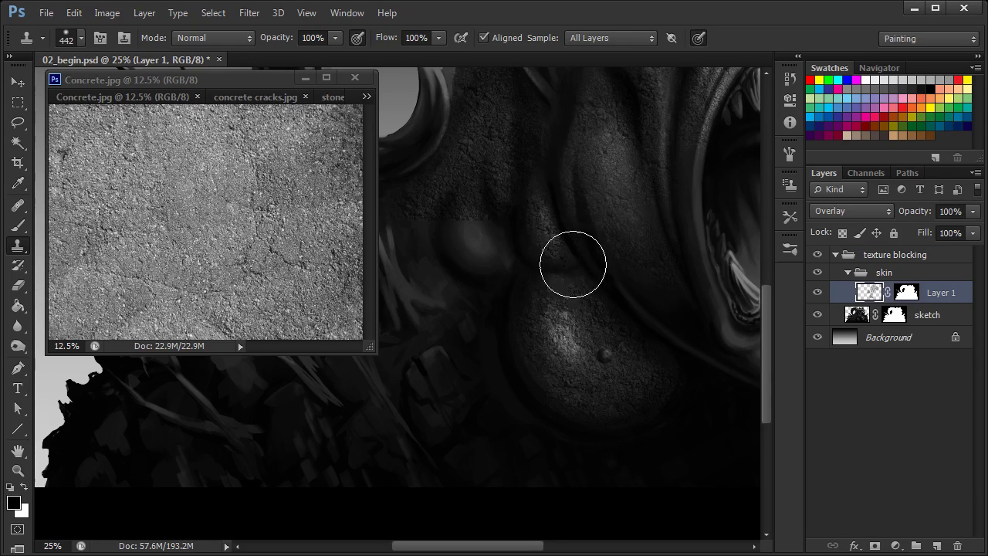
{"action": "left_click", "coordinate": [180, 219]}
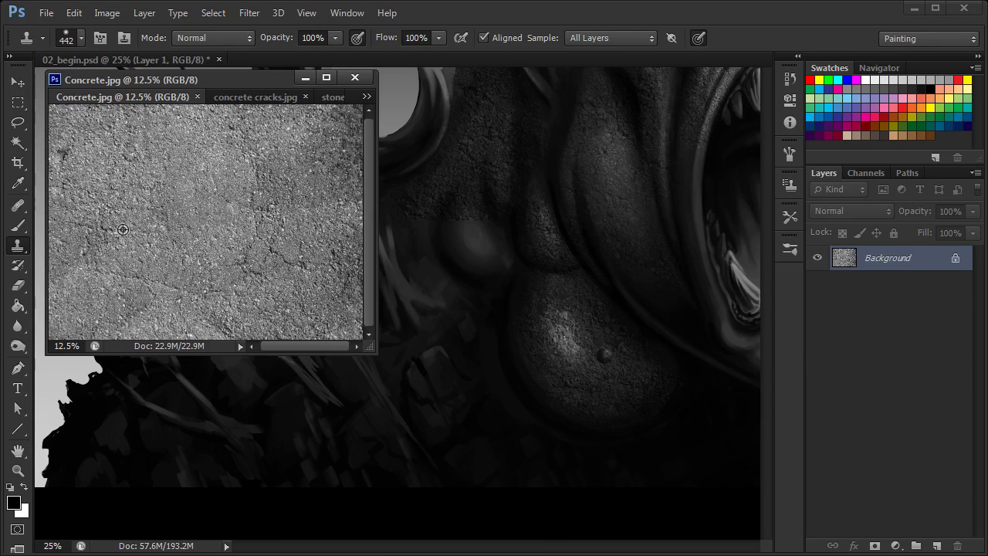
{"action": "mouse_move", "coordinate": [486, 260]}
{"action": "left_mouse_down"}
{"action": "mouse_move", "coordinate": [461, 230]}
{"action": "mouse_move", "coordinate": [500, 261]}
{"action": "mouse_move", "coordinate": [463, 263]}
{"action": "left_mouse_up"}
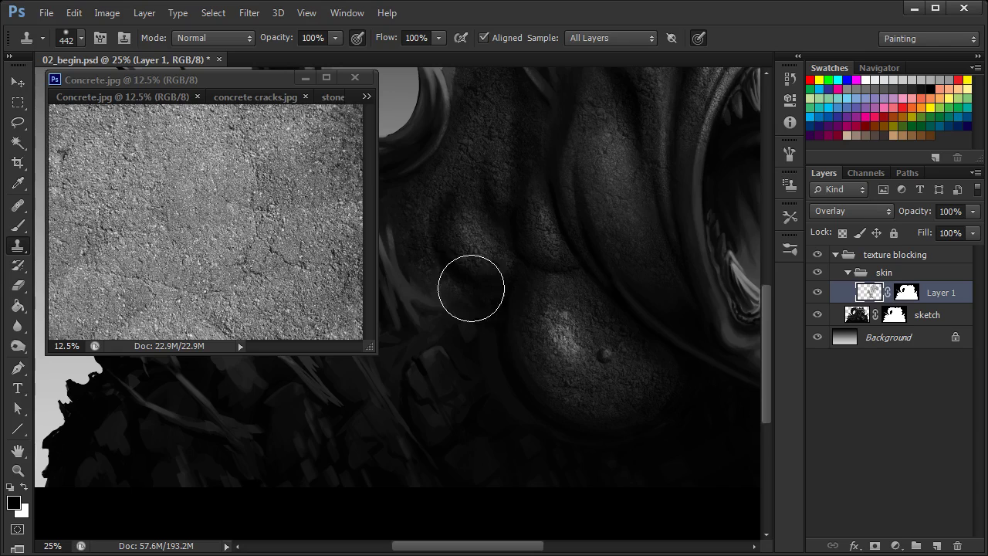
Step: Clone the concrete texture over the lower lip and chin and up along the near side of the jaw
{"action": "scroll", "coordinate": [759, 336], "scroll_direction": "up", "scroll_amount": 1}
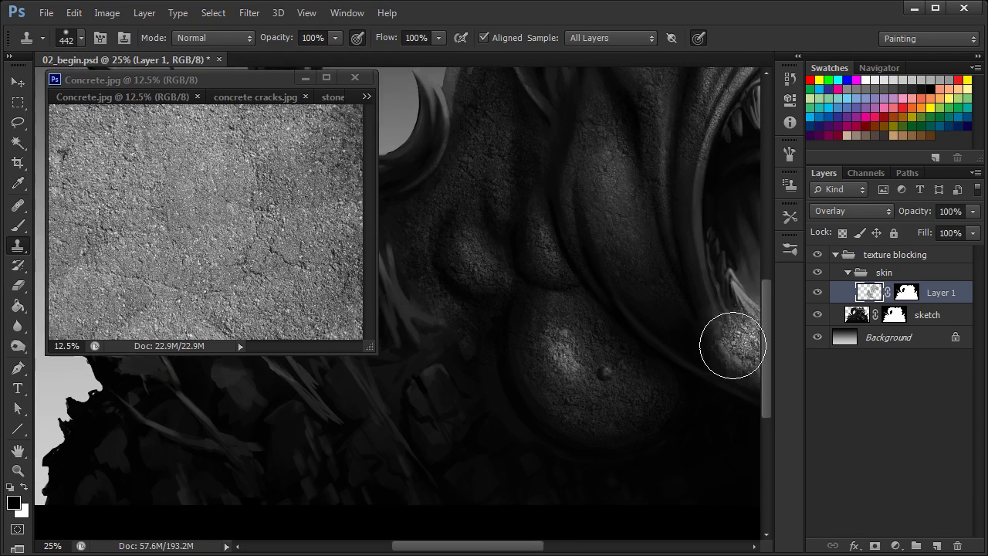
{"action": "left_click_drag", "start_coordinate": [511, 550], "coordinate": [549, 548]}
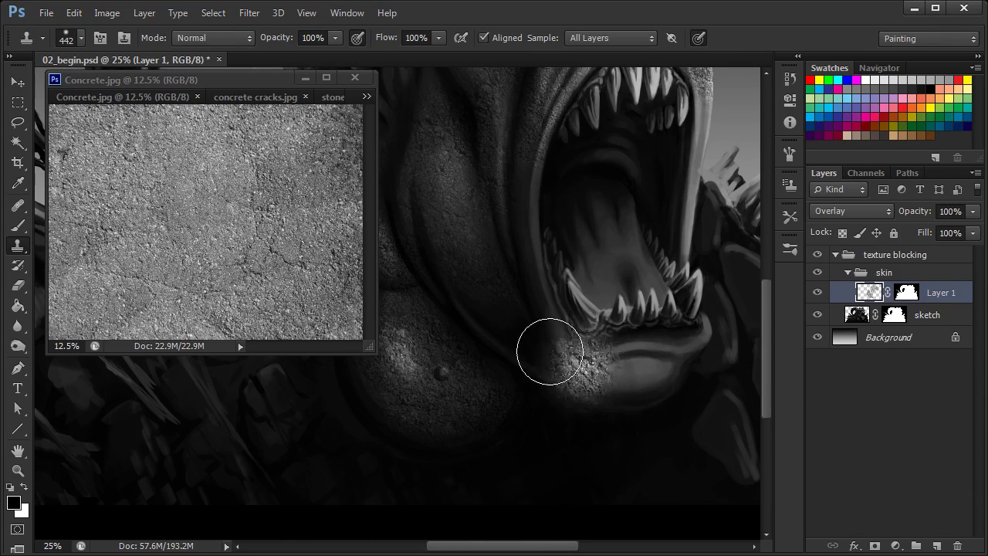
{"action": "left_click", "coordinate": [274, 198]}
{"action": "left_click", "coordinate": [622, 365]}
{"action": "mouse_move", "coordinate": [597, 371]}
{"action": "left_mouse_down"}
{"action": "mouse_move", "coordinate": [687, 353]}
{"action": "mouse_move", "coordinate": [634, 371]}
{"action": "left_mouse_up"}
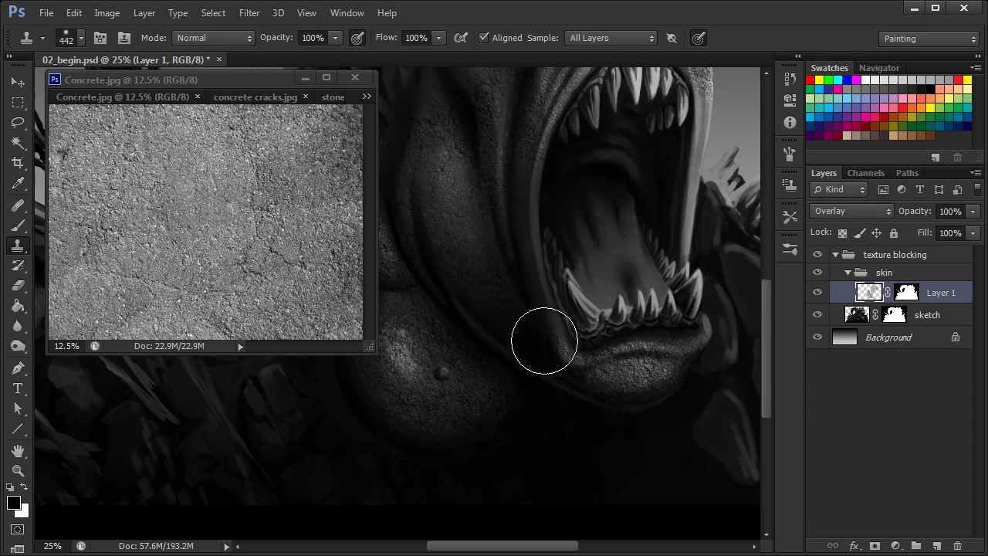
{"action": "left_click", "coordinate": [277, 248]}
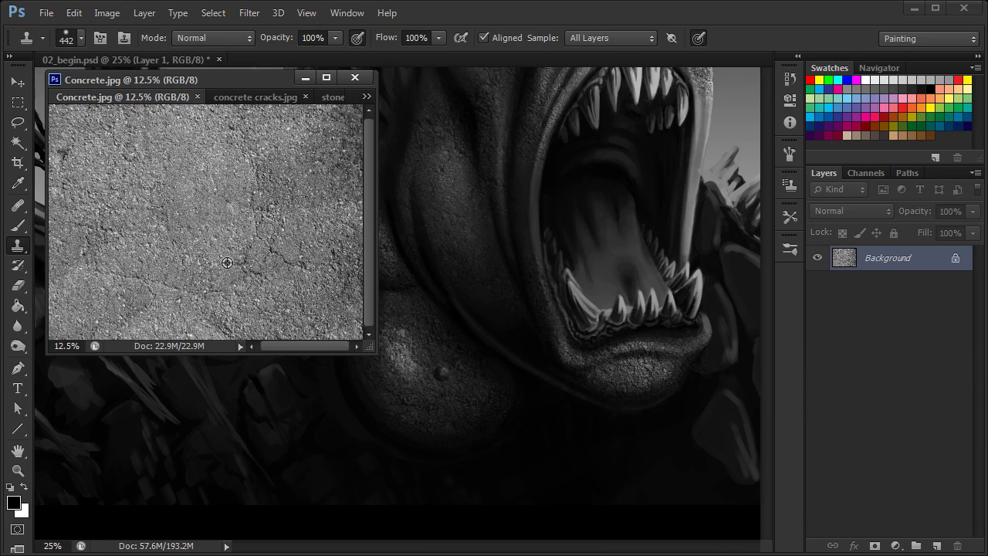
{"action": "left_click", "coordinate": [515, 333]}
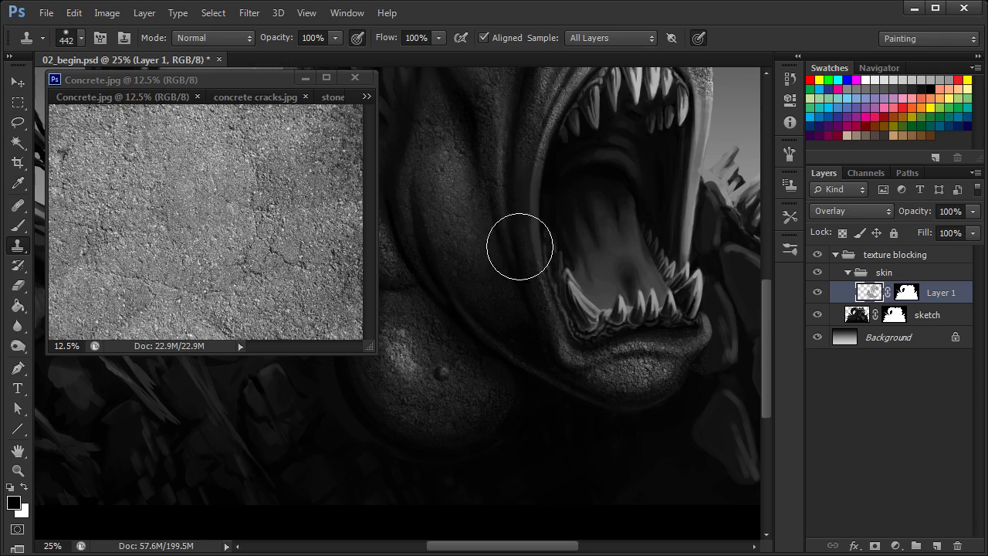
Step: Resample the concrete texture and clone it along the far edge of the open mouth
{"action": "scroll", "coordinate": [765, 309], "scroll_direction": "up", "scroll_amount": 3}
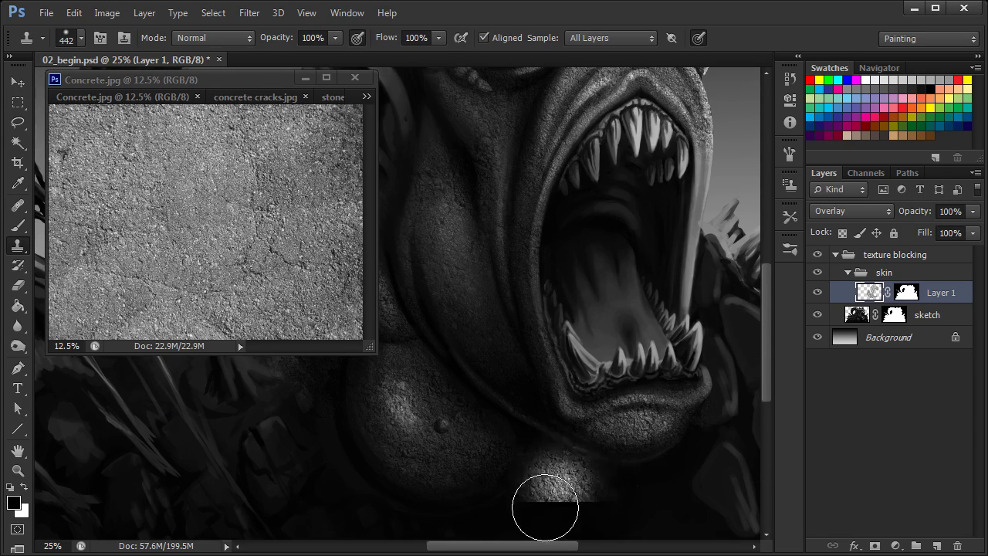
{"action": "scroll", "coordinate": [512, 464], "scroll_direction": "right", "scroll_amount": 3}
{"action": "left_click", "coordinate": [245, 229]}
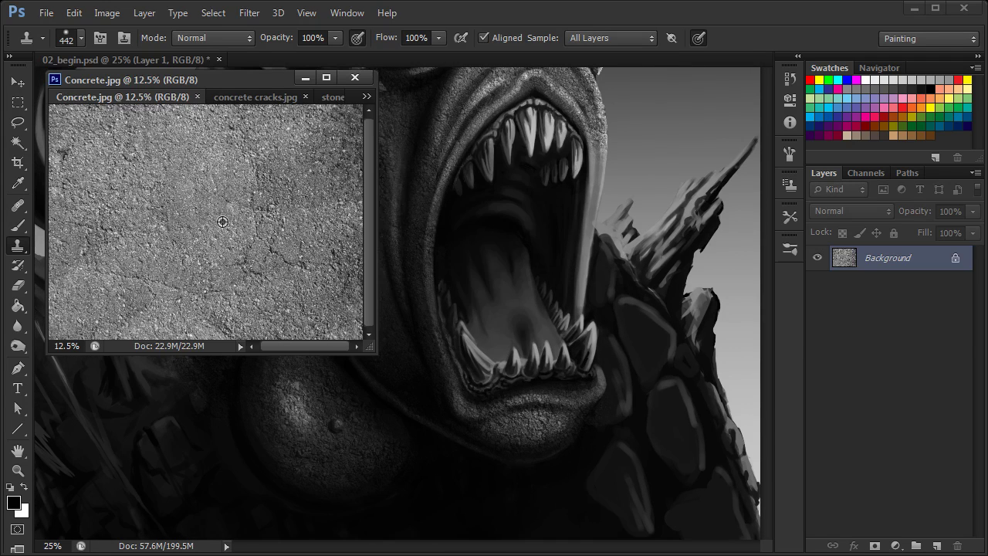
{"action": "left_click", "coordinate": [581, 301]}
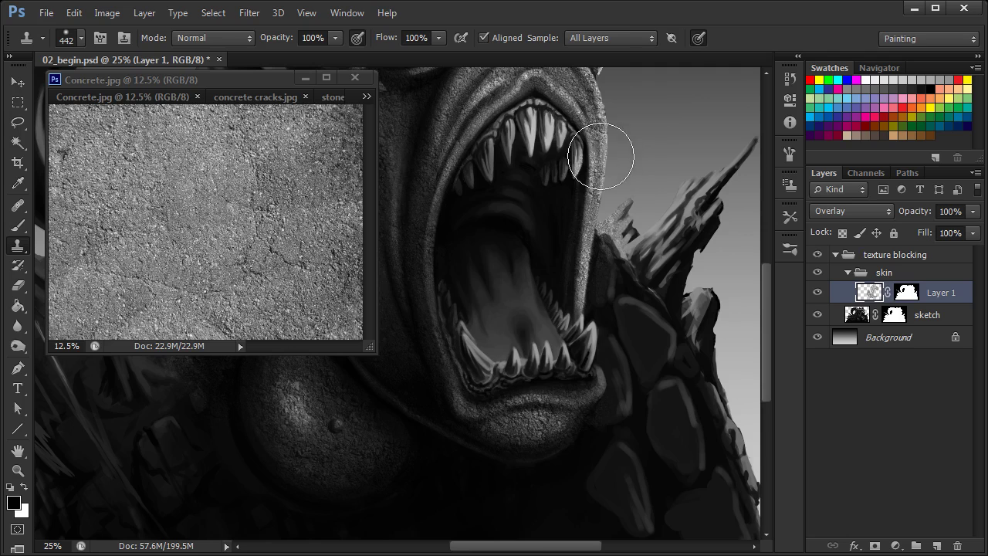
Step: Resample the concrete texture and clone it over the creature's pointed ear
{"action": "scroll", "coordinate": [679, 192], "scroll_direction": "left", "scroll_amount": 4}
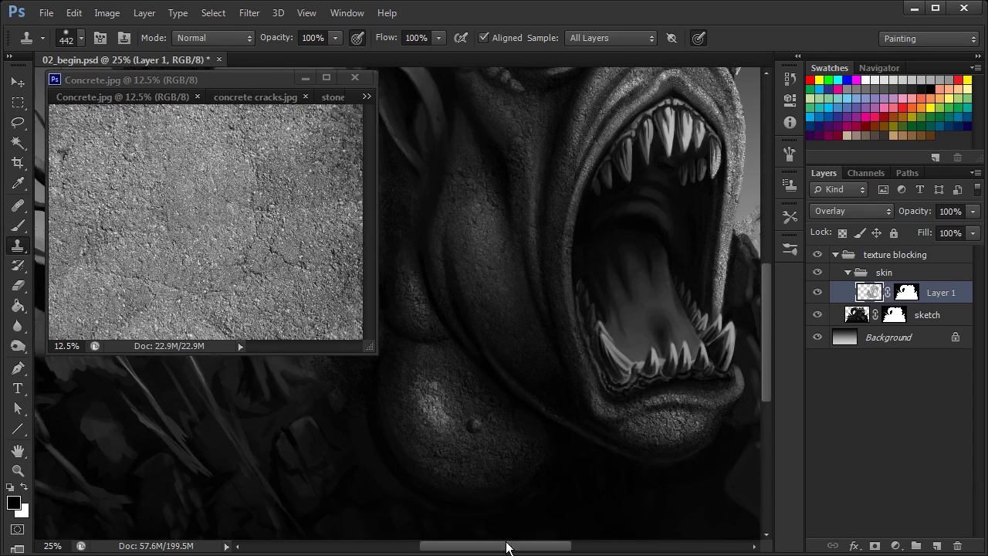
{"action": "scroll", "coordinate": [740, 328], "scroll_direction": "up", "scroll_amount": 3}
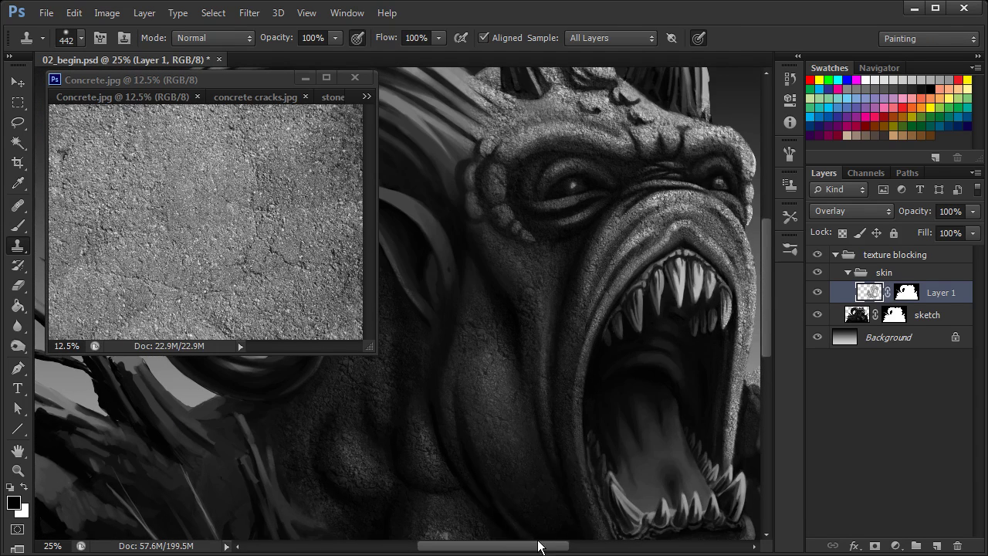
{"action": "scroll", "coordinate": [517, 532], "scroll_direction": "left", "scroll_amount": 3}
{"action": "scroll", "coordinate": [502, 538], "scroll_direction": "left", "scroll_amount": 2}
{"action": "left_click", "coordinate": [274, 235]}
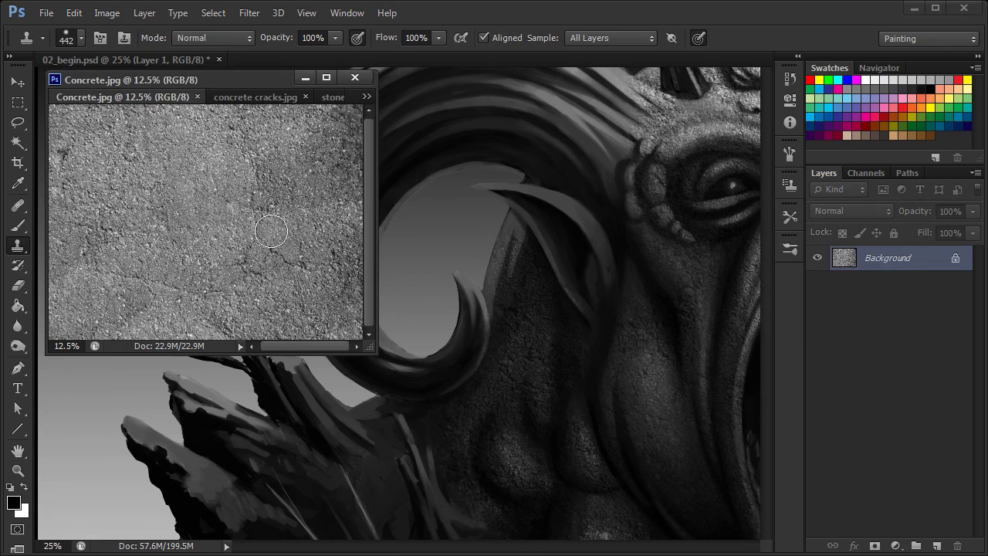
{"action": "left_click", "coordinate": [597, 263]}
{"action": "mouse_move", "coordinate": [591, 243]}
{"action": "left_mouse_down"}
{"action": "mouse_move", "coordinate": [536, 200]}
{"action": "mouse_move", "coordinate": [504, 198]}
{"action": "mouse_move", "coordinate": [562, 247]}
{"action": "mouse_move", "coordinate": [588, 302]}
{"action": "left_mouse_up"}
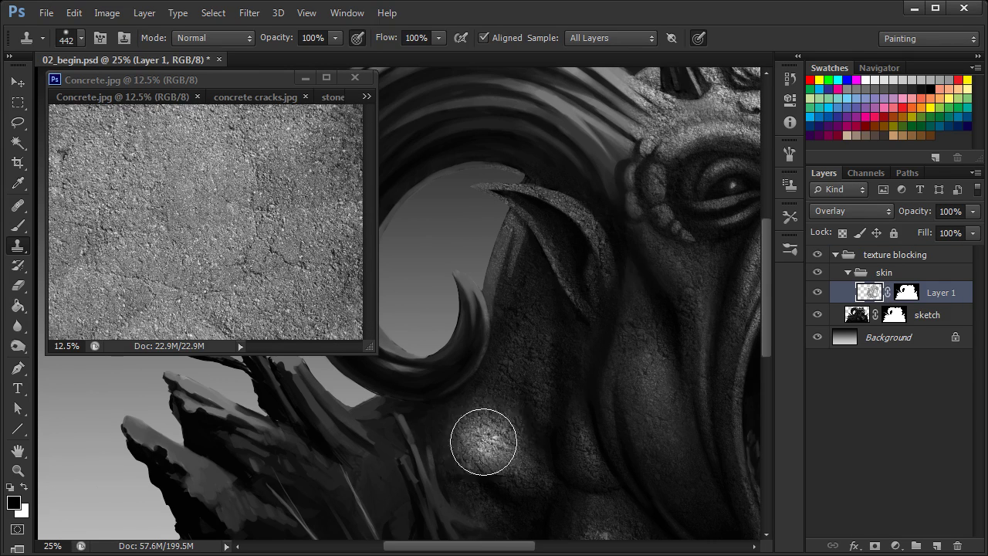
Step: Add a new layer above Layer 1 in the skin group, copy Layer 1's mask onto it, and make its image content active
{"action": "left_click_drag", "start_coordinate": [510, 553], "coordinate": [530, 551]}
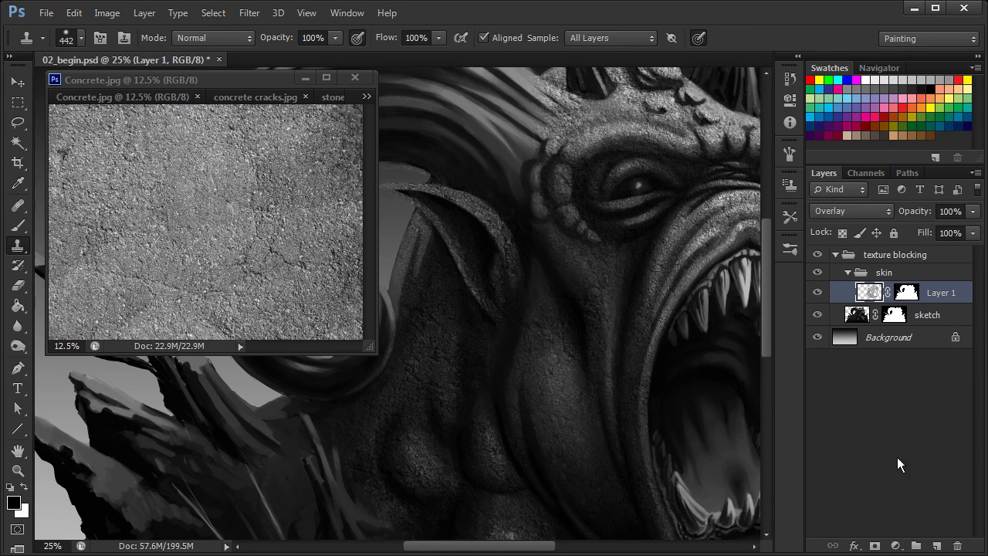
{"action": "left_click", "coordinate": [935, 546]}
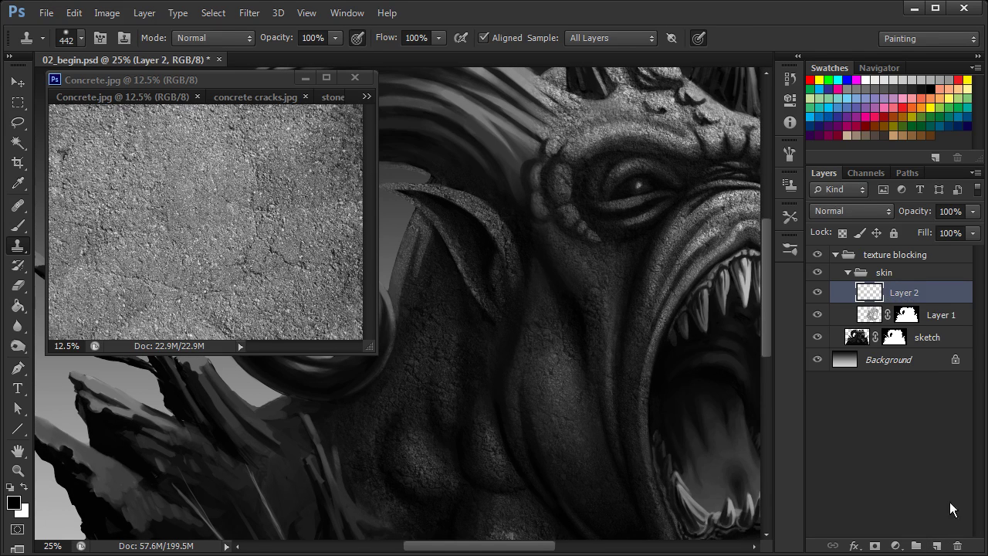
{"action": "left_click", "coordinate": [907, 315]}
{"action": "left_click_drag", "start_coordinate": [909, 316], "coordinate": [928, 287]}
{"action": "left_click", "coordinate": [874, 298]}
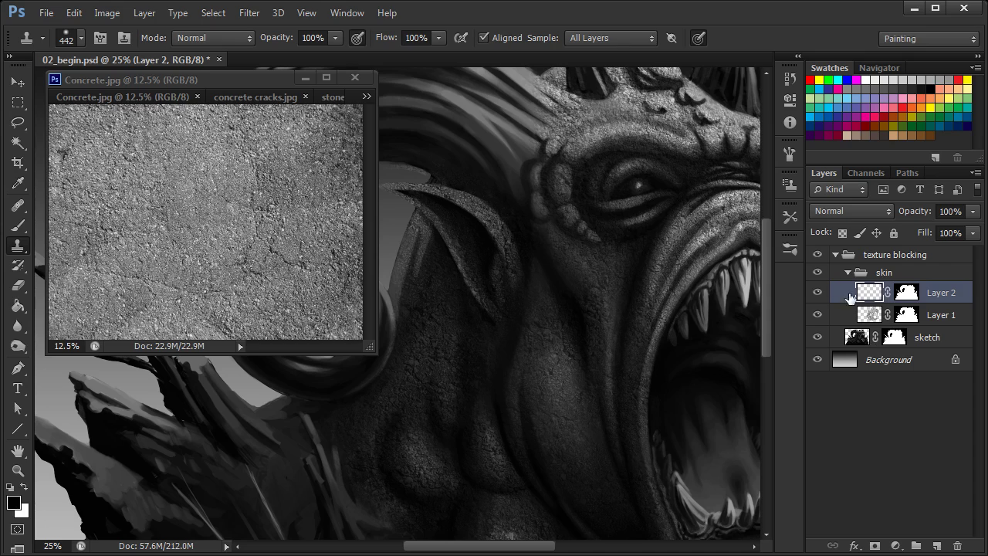
Step: Switch to concrete cracks.jpg, view it at 50% in an enlarged window, and sample its cracked texture as the clone source
{"action": "left_click", "coordinate": [242, 96]}
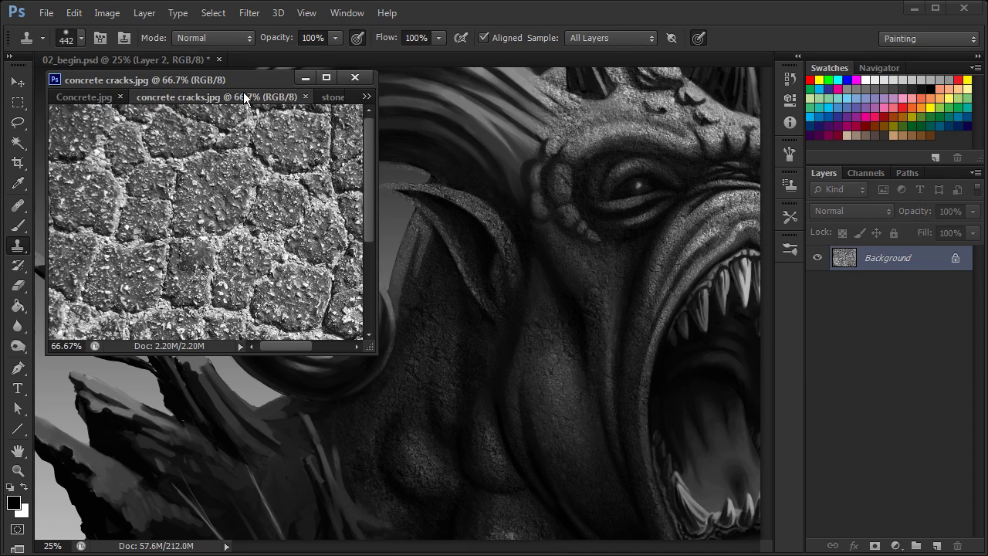
{"action": "key", "text": "ctrl+minus"}
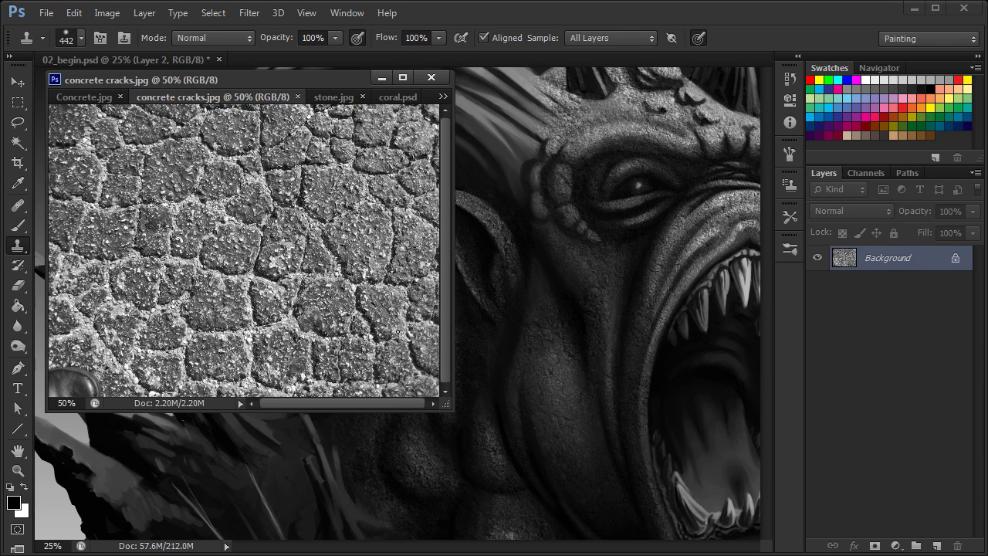
{"action": "left_click", "coordinate": [276, 295], "text": "alt"}
{"action": "key", "text": "ctrl+minus"}
{"action": "key", "text": "ctrl+plus"}
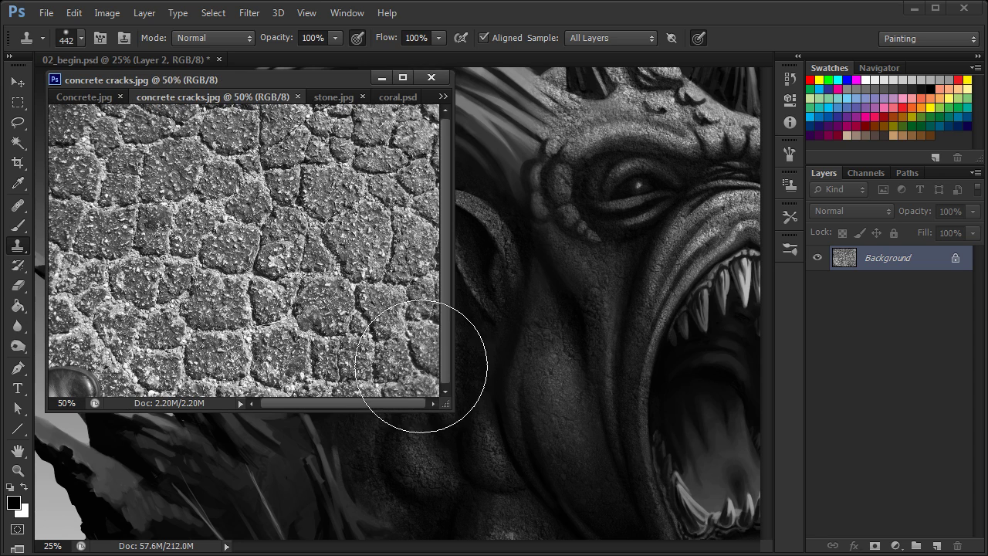
Step: Display the creature painting at 16.7% and concrete cracks.jpg at 33.3% in its floating window
{"action": "left_click_drag", "start_coordinate": [446, 404], "coordinate": [478, 437]}
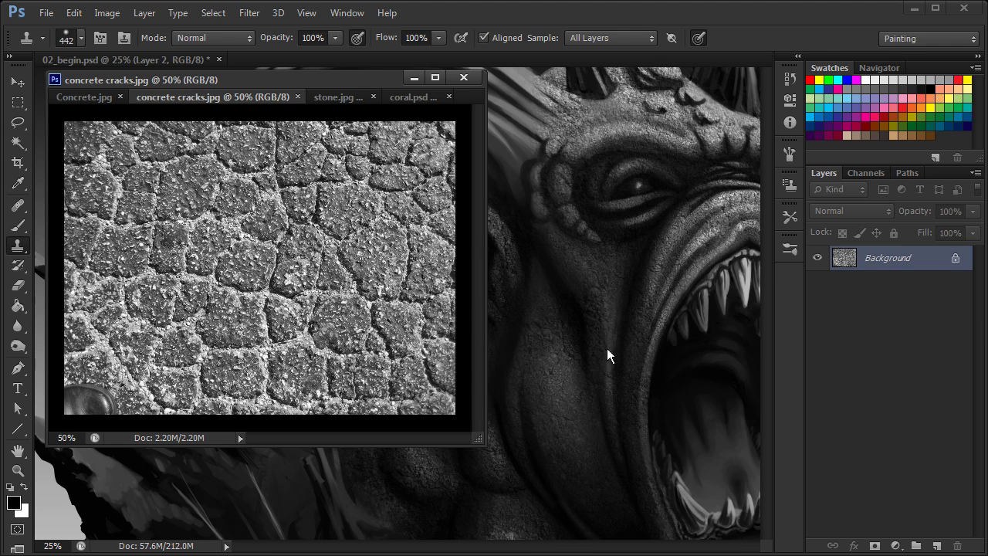
{"action": "left_click", "coordinate": [729, 328]}
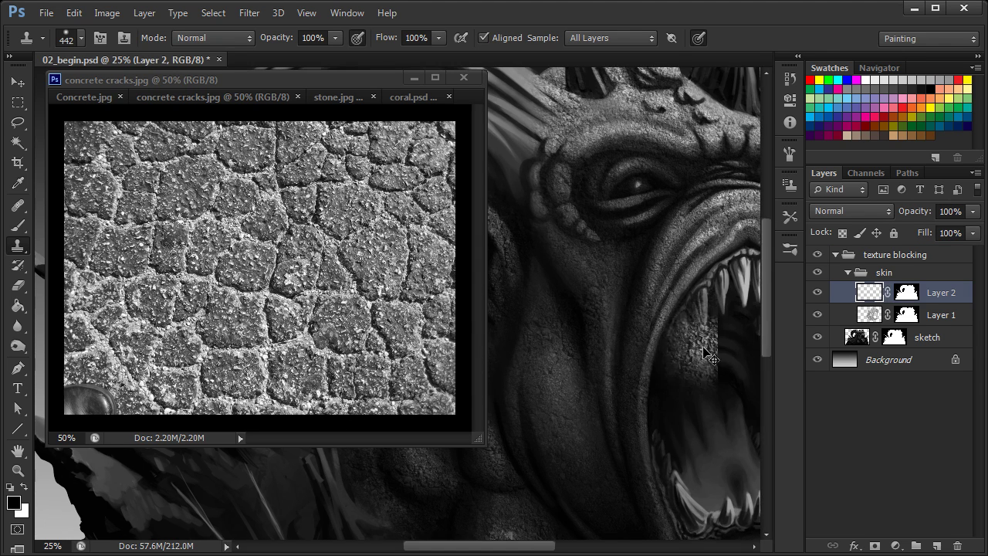
{"action": "key", "text": "ctrl+minus"}
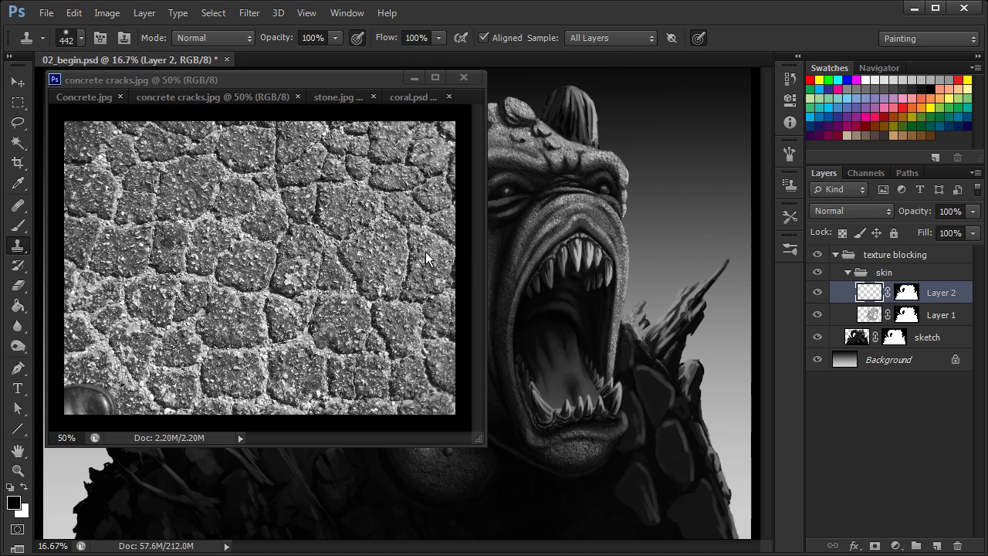
{"action": "left_click", "coordinate": [345, 79]}
{"action": "key", "text": "ctrl+minus"}
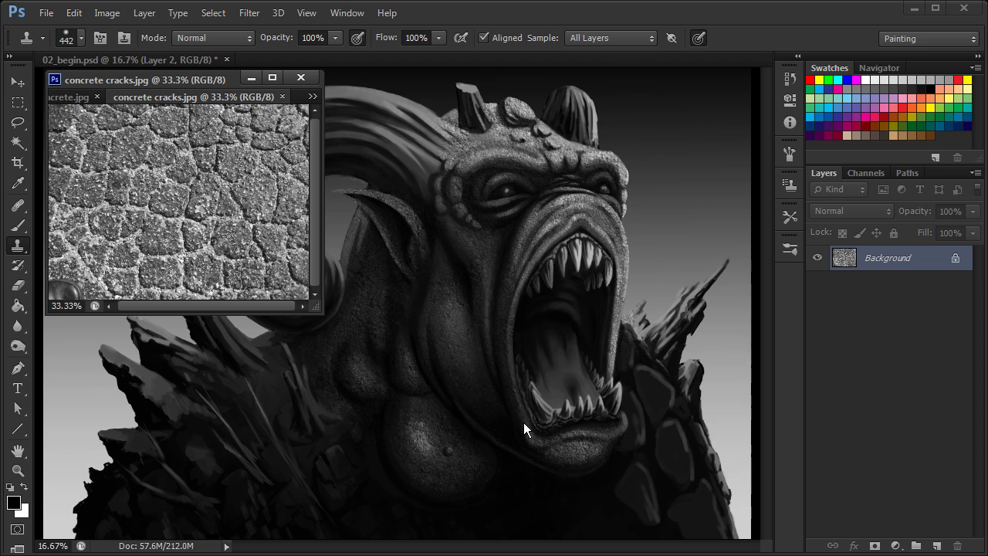
Step: Sample the cracked texture from concrete cracks.jpg and clone it onto the creature's cheek below the ear on Layer 2
{"action": "mouse_move", "coordinate": [301, 201]}
{"action": "left_mouse_down"}
{"action": "mouse_move", "coordinate": [177, 162]}
{"action": "mouse_move", "coordinate": [207, 258]}
{"action": "mouse_move", "coordinate": [243, 239]}
{"action": "mouse_move", "coordinate": [236, 236]}
{"action": "left_mouse_up"}
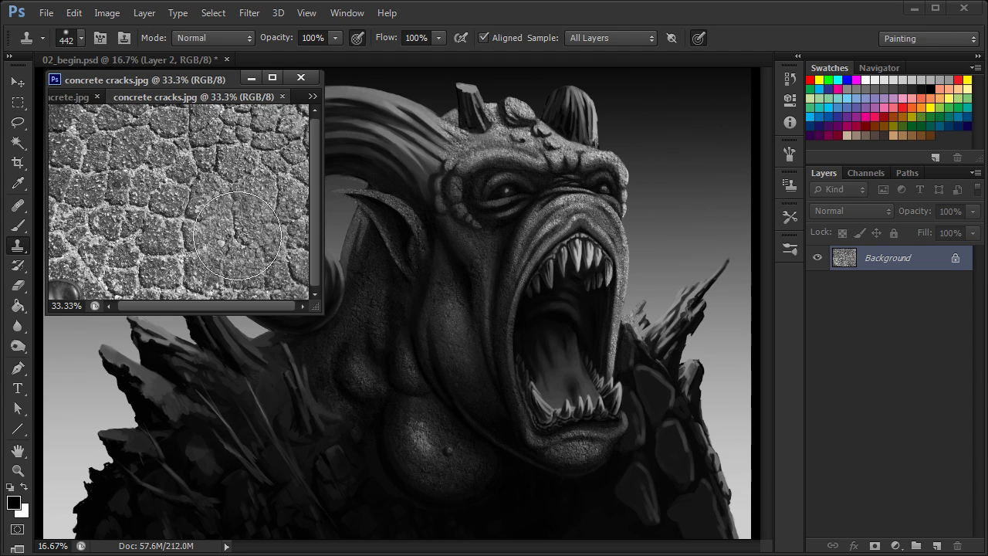
{"action": "mouse_move", "coordinate": [317, 129]}
{"action": "left_mouse_down"}
{"action": "mouse_move", "coordinate": [330, 143]}
{"action": "mouse_move", "coordinate": [297, 135]}
{"action": "mouse_move", "coordinate": [330, 144]}
{"action": "mouse_move", "coordinate": [293, 144]}
{"action": "mouse_move", "coordinate": [309, 154]}
{"action": "left_mouse_up"}
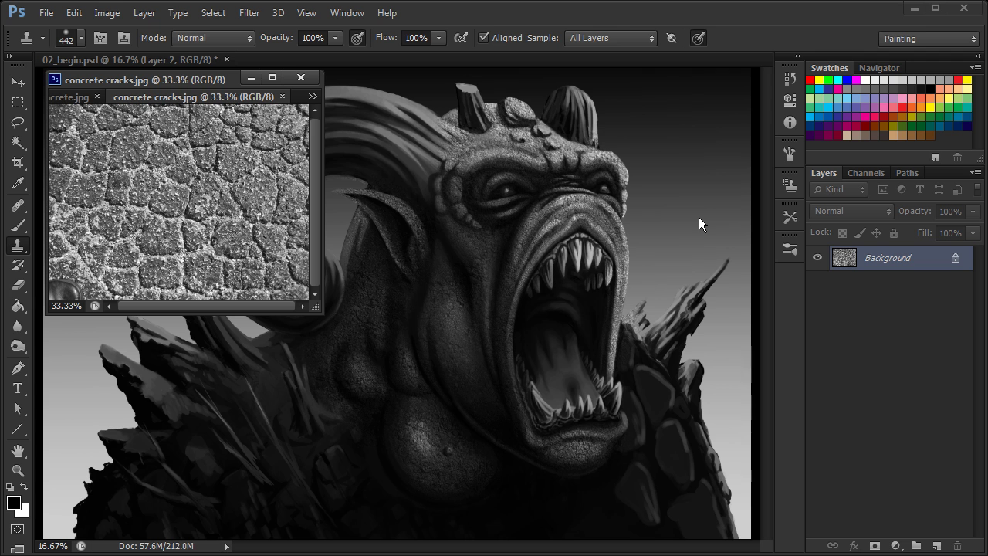
{"action": "left_click", "coordinate": [200, 74]}
{"action": "left_click_drag", "start_coordinate": [237, 190], "coordinate": [240, 187]}
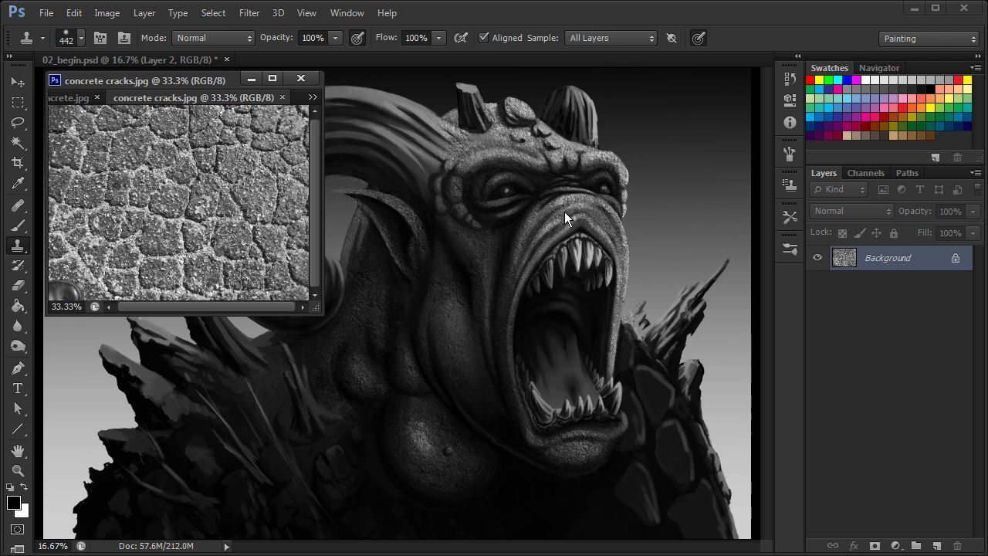
{"action": "left_click", "coordinate": [454, 325]}
{"action": "mouse_move", "coordinate": [448, 302]}
{"action": "left_mouse_down"}
{"action": "mouse_move", "coordinate": [447, 269]}
{"action": "mouse_move", "coordinate": [446, 296]}
{"action": "left_mouse_up"}
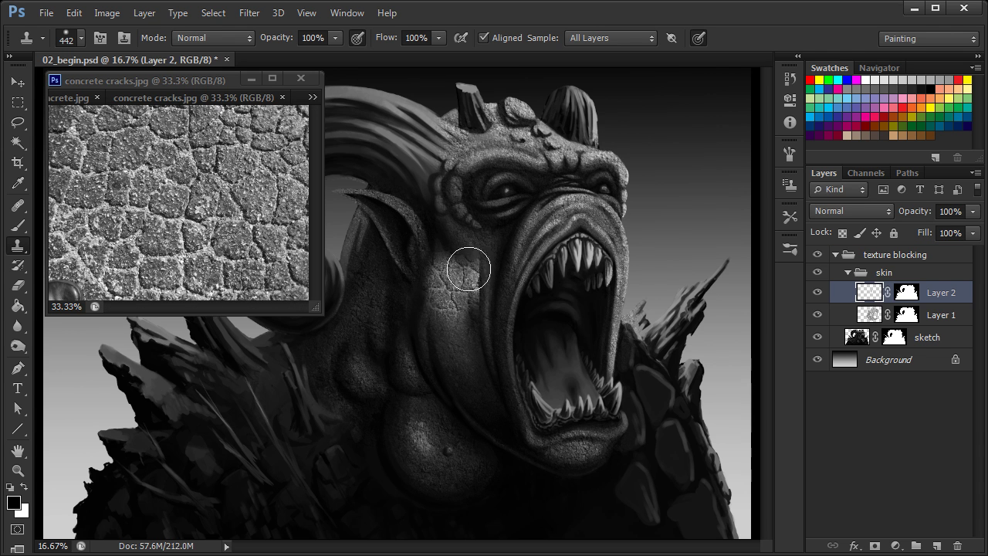
{"action": "left_click", "coordinate": [447, 321]}
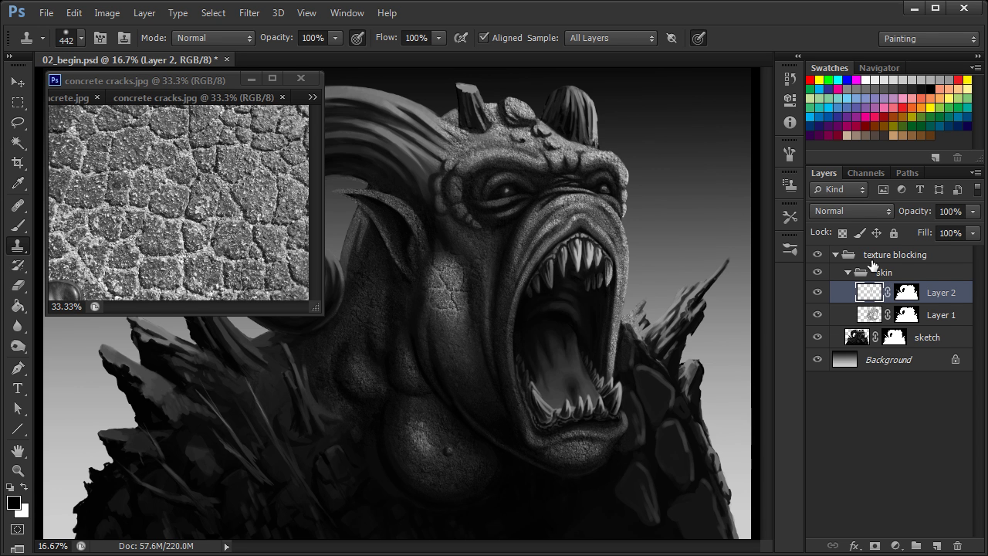
Step: Set Layer 2's blend mode to Overlay, and clone a fresh sample of the cracks over the cheek
{"action": "left_click", "coordinate": [859, 210]}
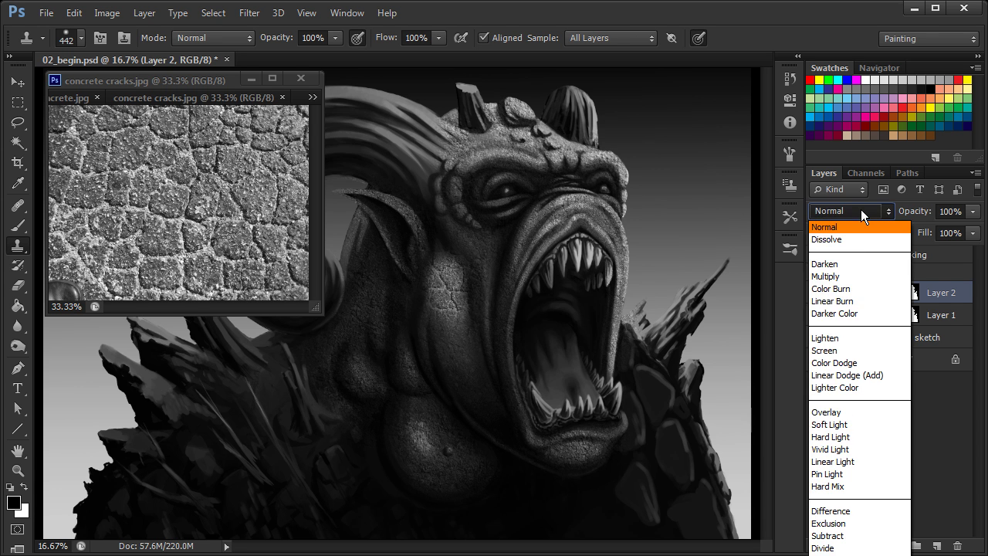
{"action": "left_click", "coordinate": [839, 411]}
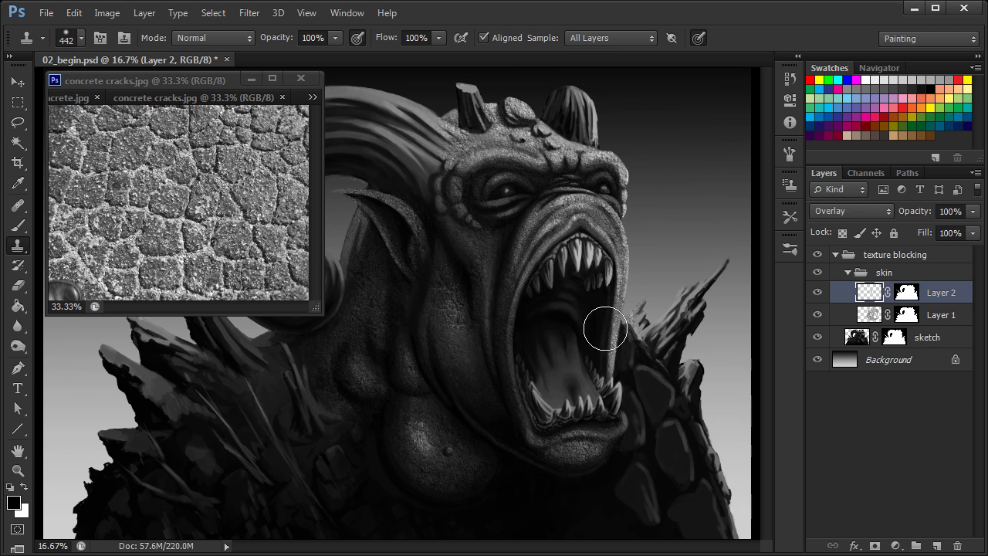
{"action": "left_click", "coordinate": [178, 158], "text": "alt"}
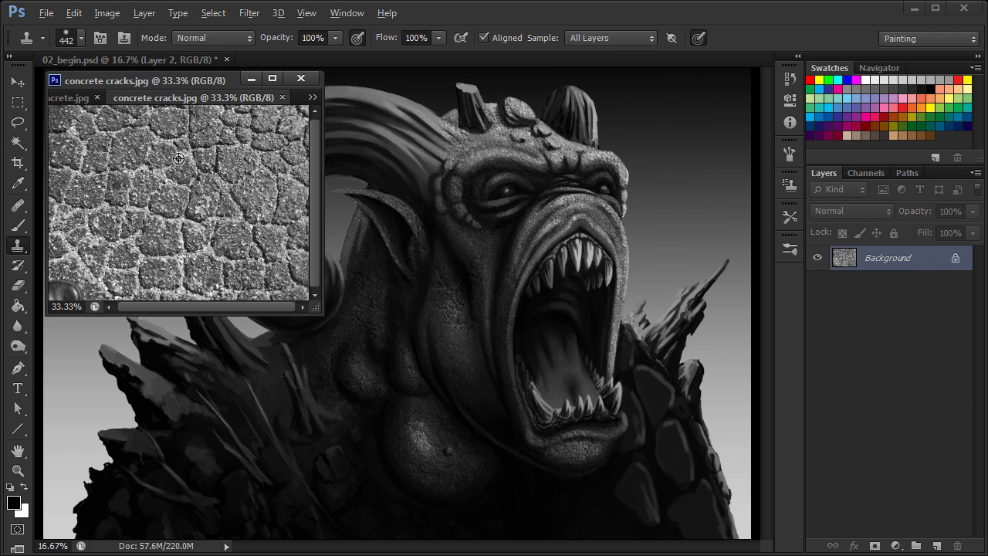
{"action": "left_click", "coordinate": [465, 340]}
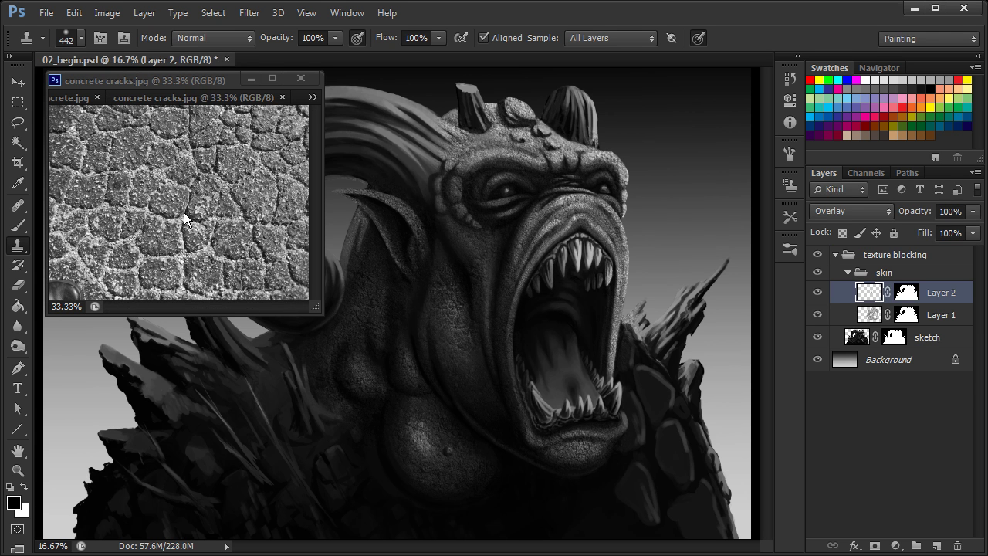
Step: Resample the cracked texture and clone it from the upper cheek to the scaly bumps beside the near eye
{"action": "left_click", "coordinate": [187, 241], "text": "alt"}
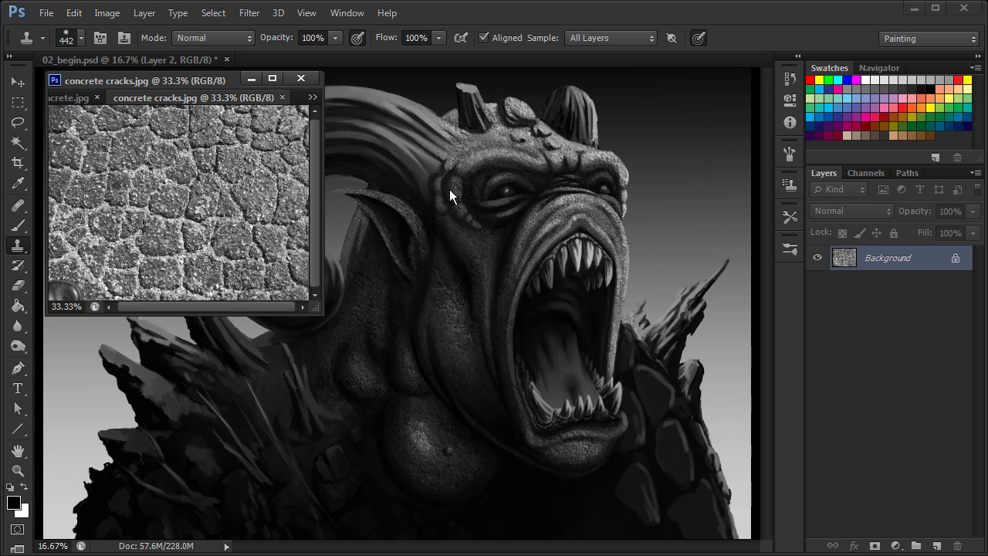
{"action": "left_click", "coordinate": [489, 238]}
{"action": "mouse_move", "coordinate": [486, 256]}
{"action": "left_mouse_down"}
{"action": "mouse_move", "coordinate": [452, 222]}
{"action": "mouse_move", "coordinate": [456, 181]}
{"action": "left_mouse_up"}
Step: Resample the cracked texture and clone it over the forehead and around the near eye
{"action": "left_click", "coordinate": [194, 185], "text": "alt"}
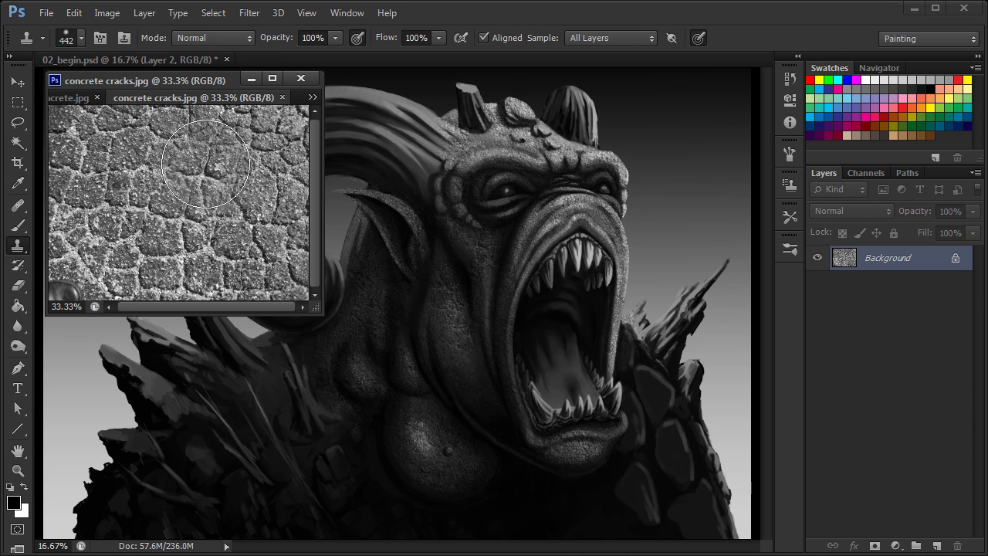
{"action": "left_click", "coordinate": [507, 147]}
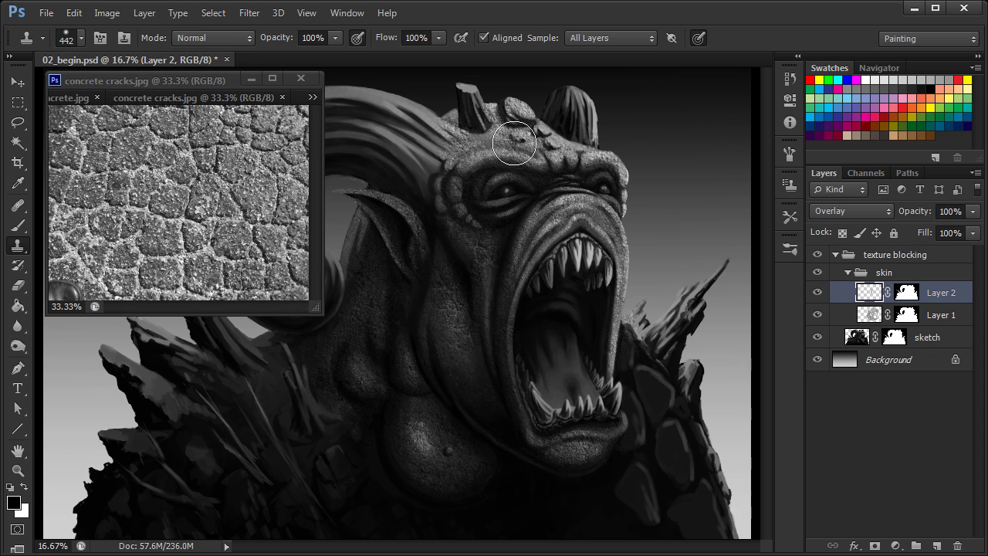
{"action": "mouse_move", "coordinate": [481, 193]}
{"action": "left_mouse_down"}
{"action": "mouse_move", "coordinate": [532, 151]}
{"action": "mouse_move", "coordinate": [486, 147]}
{"action": "mouse_move", "coordinate": [489, 178]}
{"action": "left_mouse_up"}
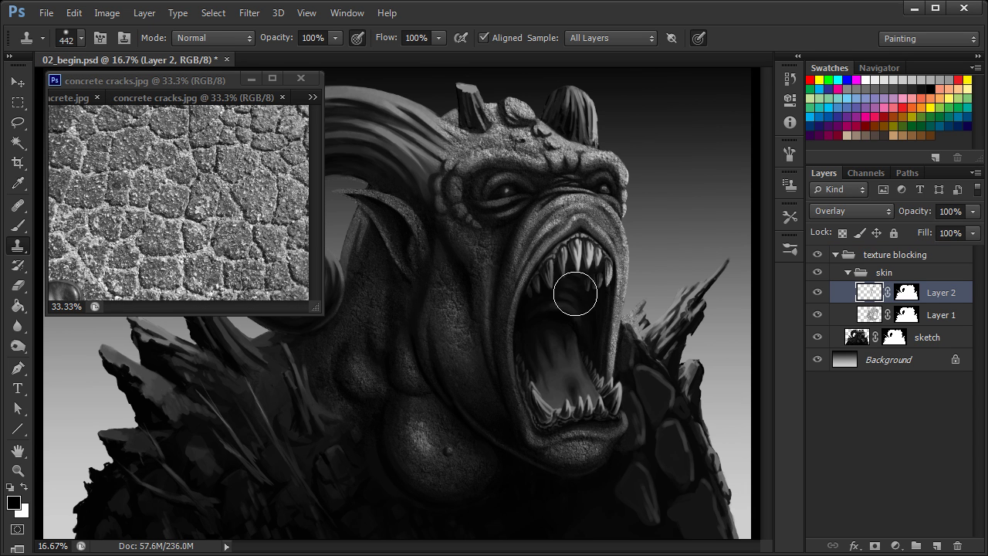
Step: Resample the cracked texture and clone it across the snout above the upper lip
{"action": "left_click", "coordinate": [224, 221]}
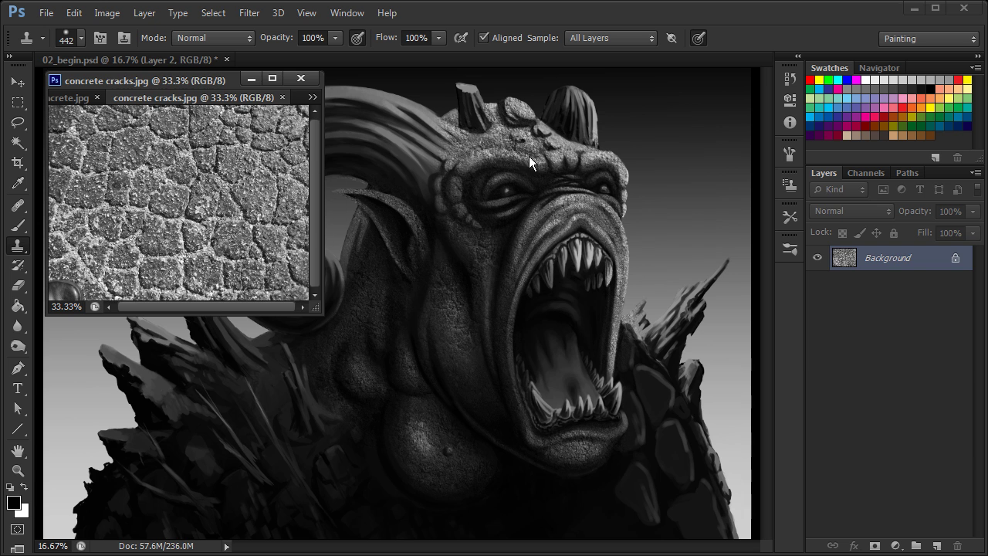
{"action": "left_click", "coordinate": [569, 217]}
{"action": "mouse_move", "coordinate": [551, 217]}
{"action": "left_mouse_down"}
{"action": "mouse_move", "coordinate": [594, 227]}
{"action": "mouse_move", "coordinate": [599, 215]}
{"action": "mouse_move", "coordinate": [582, 208]}
{"action": "left_mouse_up"}
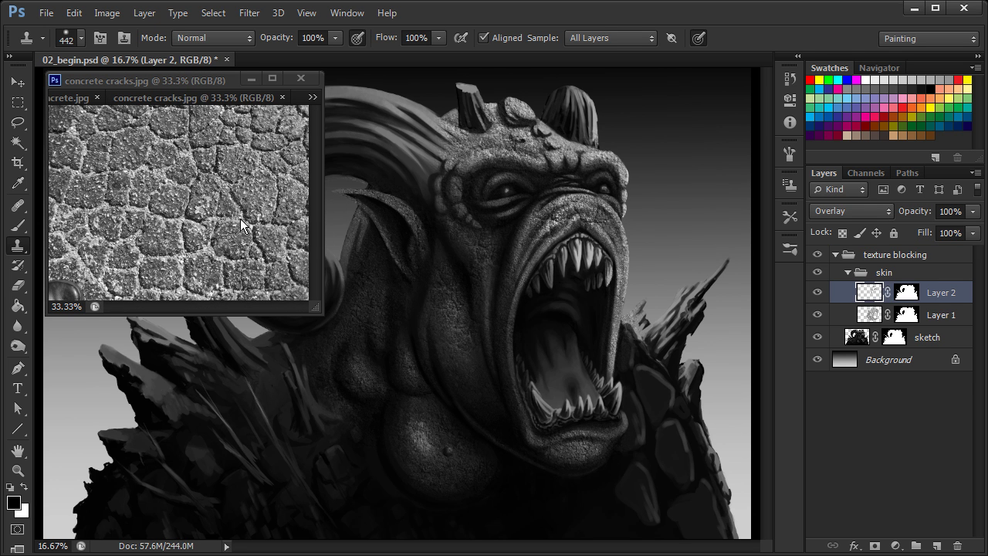
Step: Resample the cracked texture and clone it beside the ear and along the lower cheek and jawline
{"action": "left_click", "coordinate": [264, 234]}
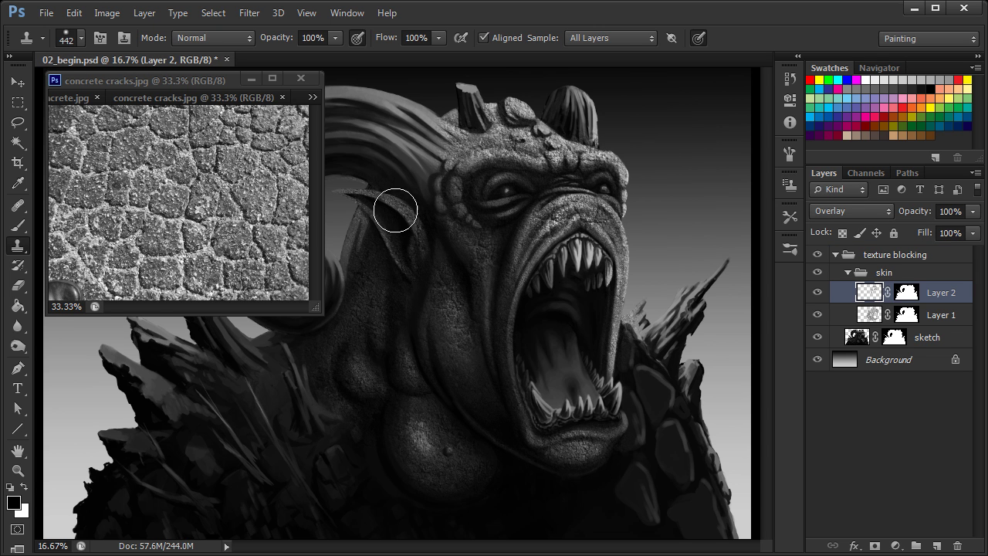
{"action": "left_click", "coordinate": [213, 221], "text": "alt"}
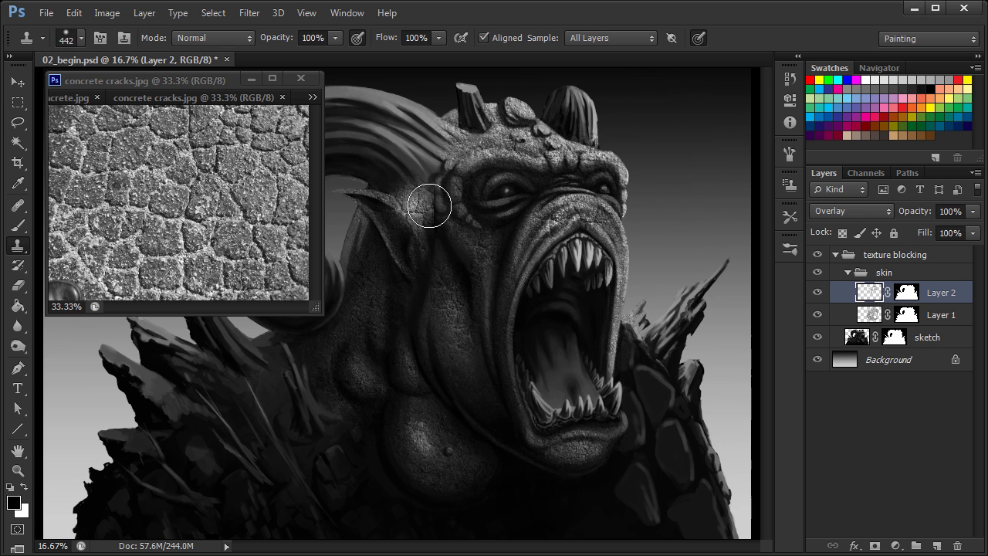
{"action": "left_click", "coordinate": [154, 195], "text": "alt"}
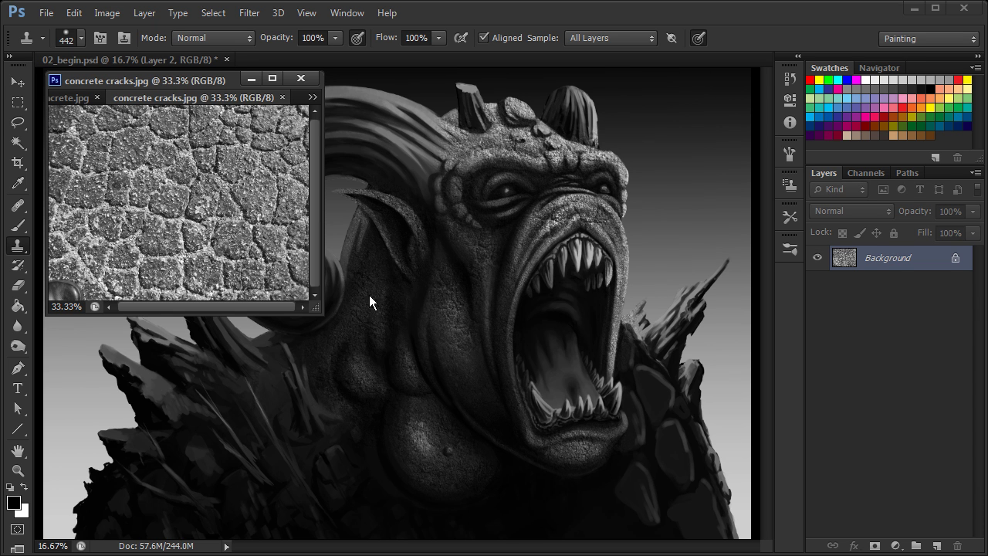
{"action": "left_click", "coordinate": [442, 389]}
{"action": "left_click", "coordinate": [473, 413]}
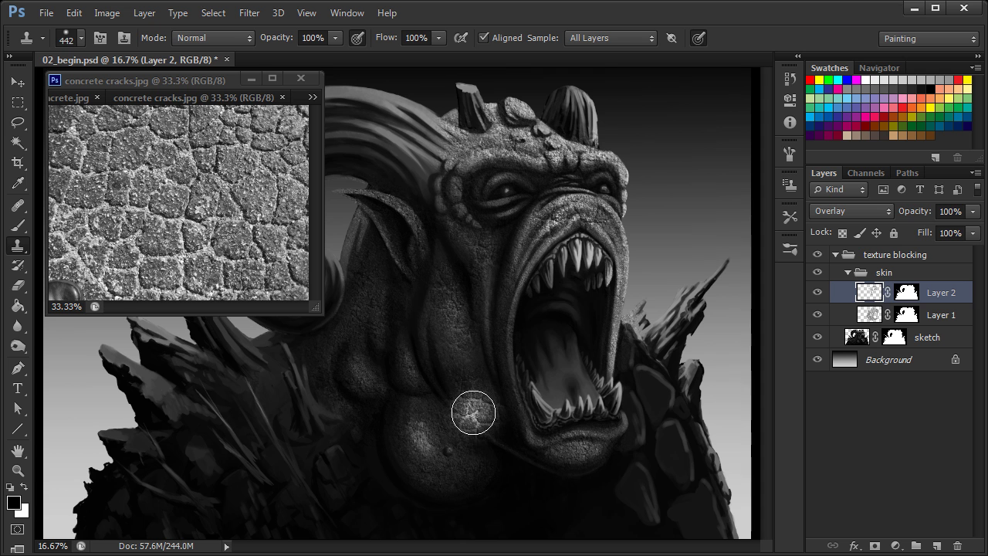
Step: Resample the cracked texture and clone it down both sides of the upper lip around the open mouth
{"action": "left_click", "coordinate": [255, 229], "text": "alt"}
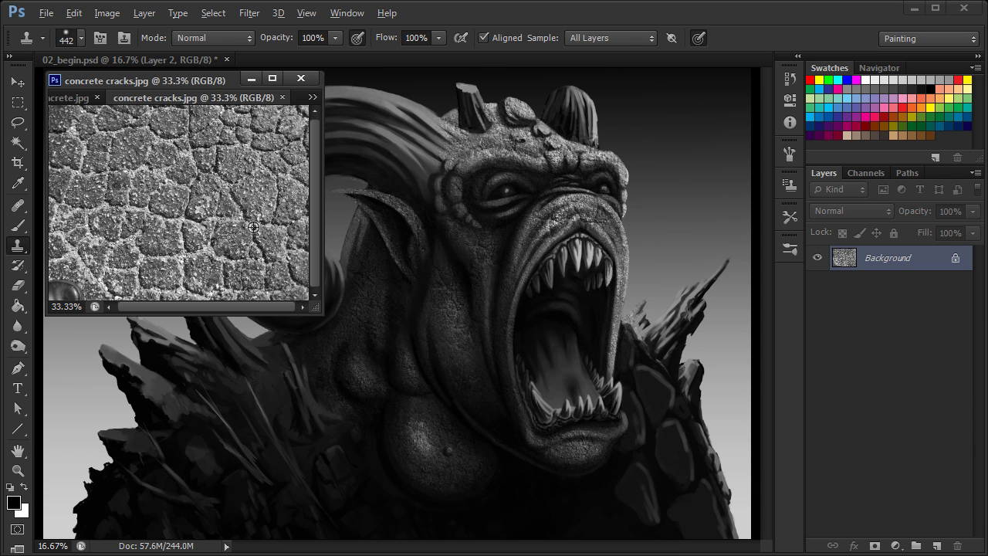
{"action": "left_click", "coordinate": [627, 245]}
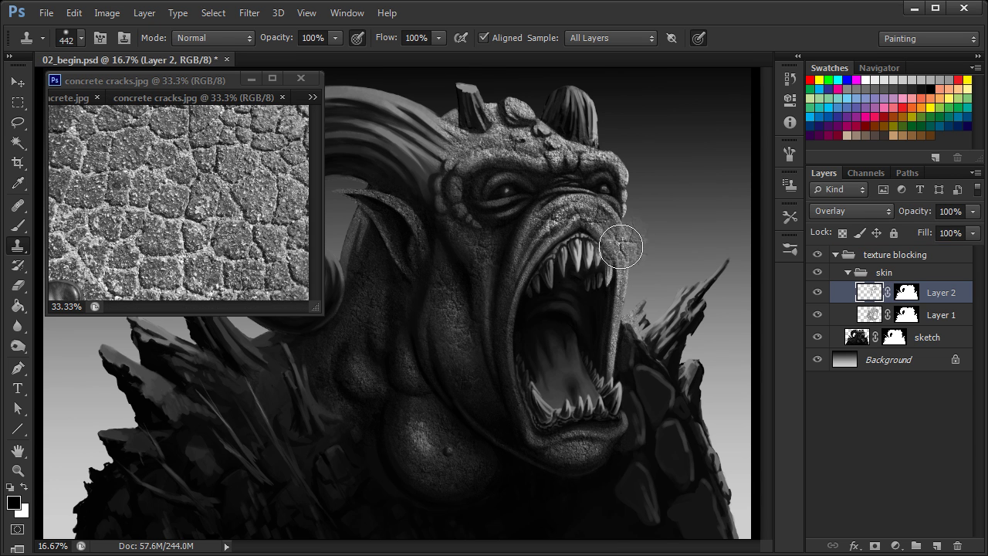
{"action": "left_click", "coordinate": [312, 263]}
{"action": "left_click", "coordinate": [519, 268]}
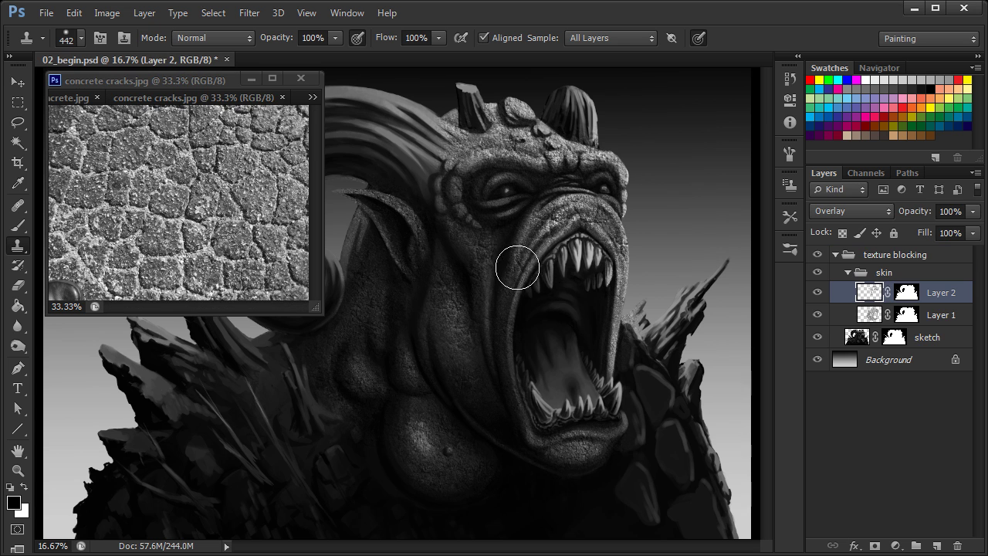
{"action": "left_click_drag", "start_coordinate": [507, 309], "coordinate": [523, 277]}
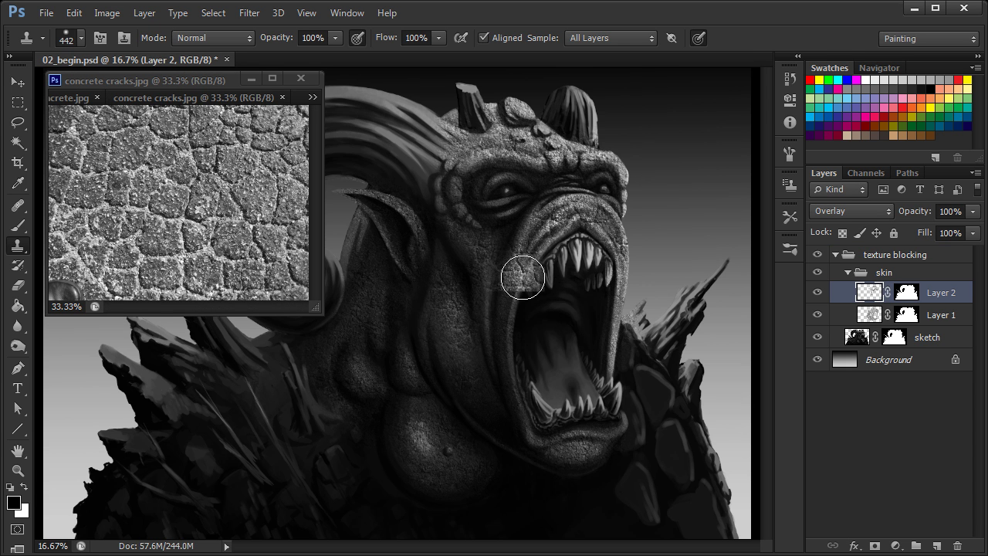
Step: Resample the cracked texture and clone it across the top of the forehead between the small horns
{"action": "left_click", "coordinate": [308, 269]}
{"action": "left_click", "coordinate": [498, 136]}
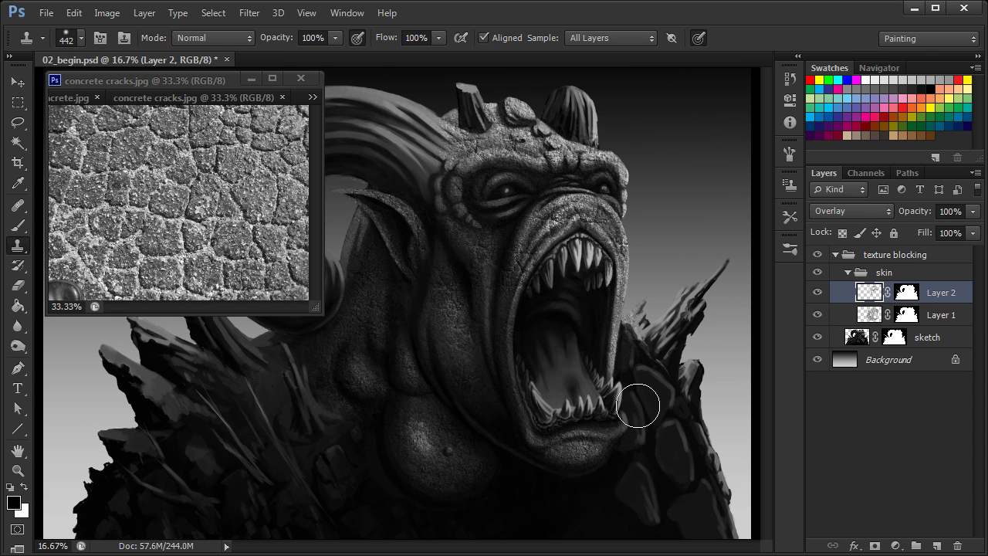
{"action": "left_click", "coordinate": [240, 210], "text": "alt"}
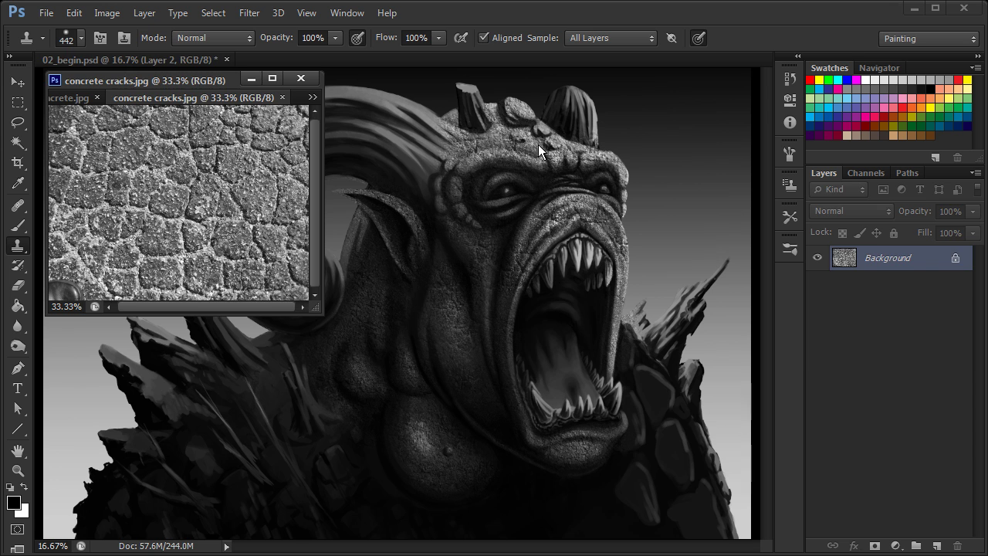
{"action": "left_click", "coordinate": [507, 132]}
{"action": "mouse_move", "coordinate": [506, 132]}
{"action": "left_mouse_down"}
{"action": "mouse_move", "coordinate": [567, 141]}
{"action": "mouse_move", "coordinate": [572, 127]}
{"action": "left_mouse_up"}
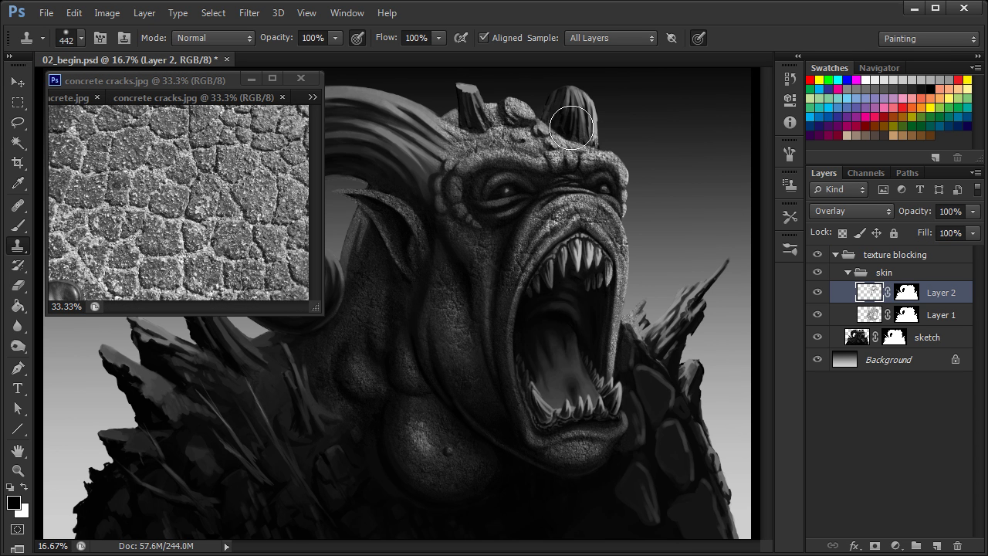
Step: Clone fresh samples of the cracked texture over the jaw beside the chin and onto the throat and lower cheek
{"action": "left_click", "coordinate": [257, 145], "text": "alt"}
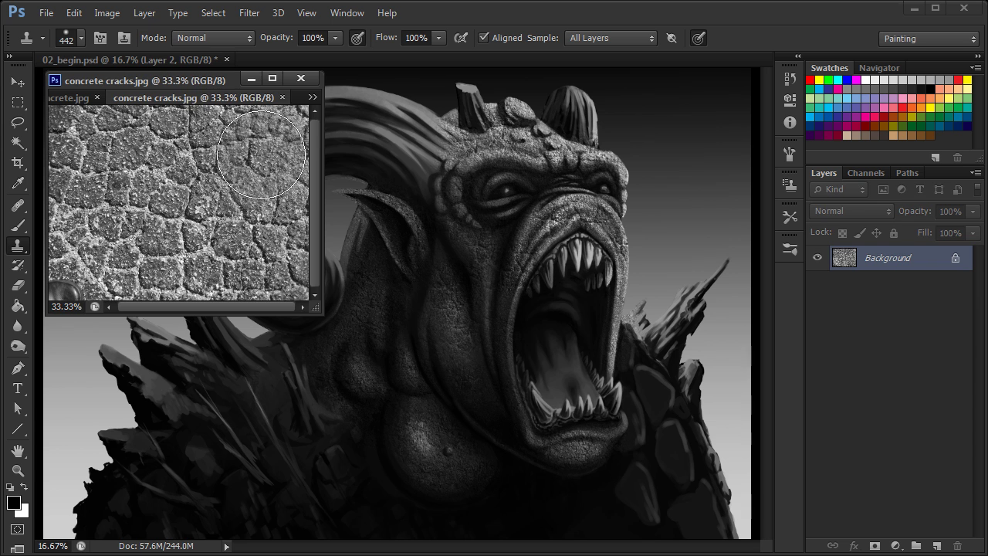
{"action": "left_click", "coordinate": [496, 436]}
{"action": "left_click_drag", "start_coordinate": [516, 423], "coordinate": [520, 434]}
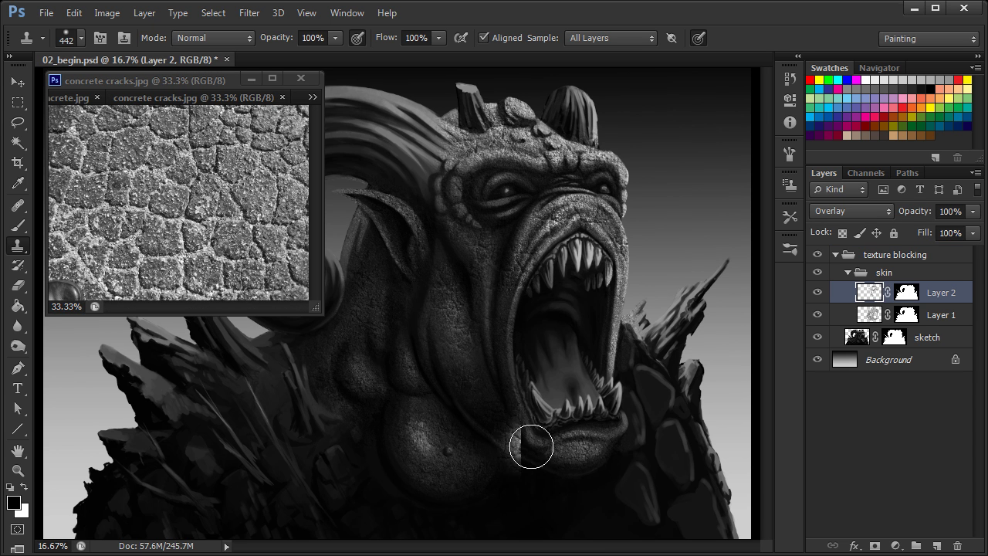
{"action": "left_click", "coordinate": [225, 216], "text": "alt"}
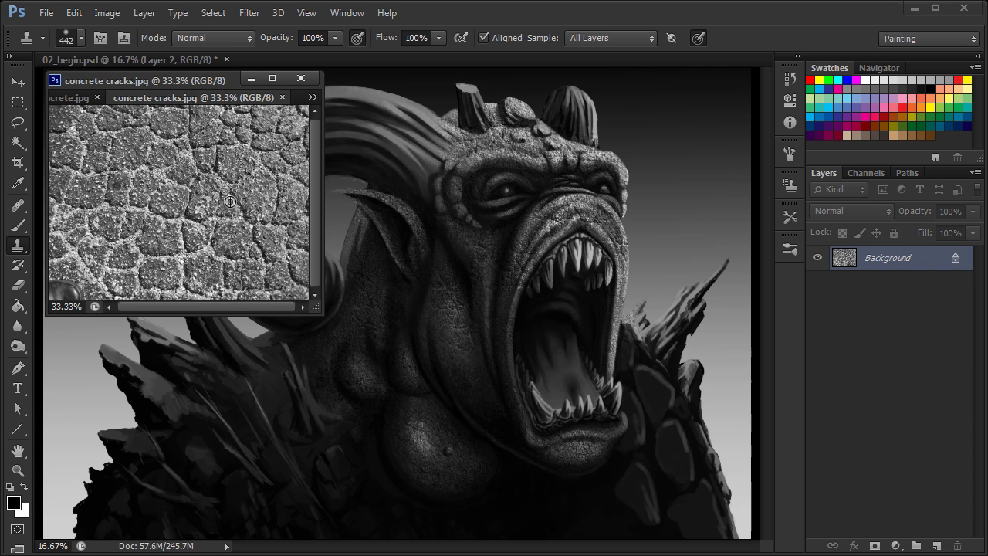
{"action": "left_click", "coordinate": [494, 416]}
{"action": "left_click_drag", "start_coordinate": [517, 440], "coordinate": [523, 404]}
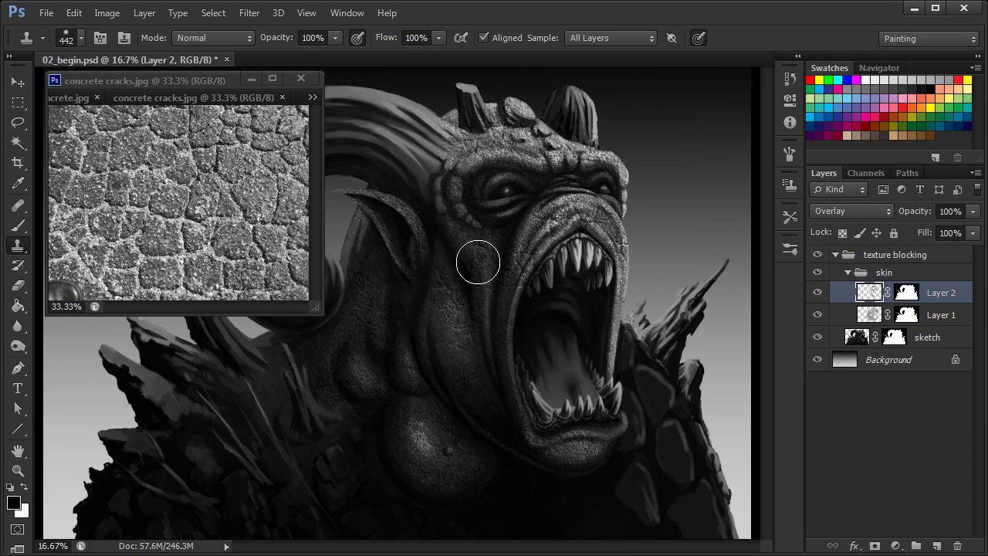
{"action": "left_click_drag", "start_coordinate": [399, 468], "coordinate": [448, 425]}
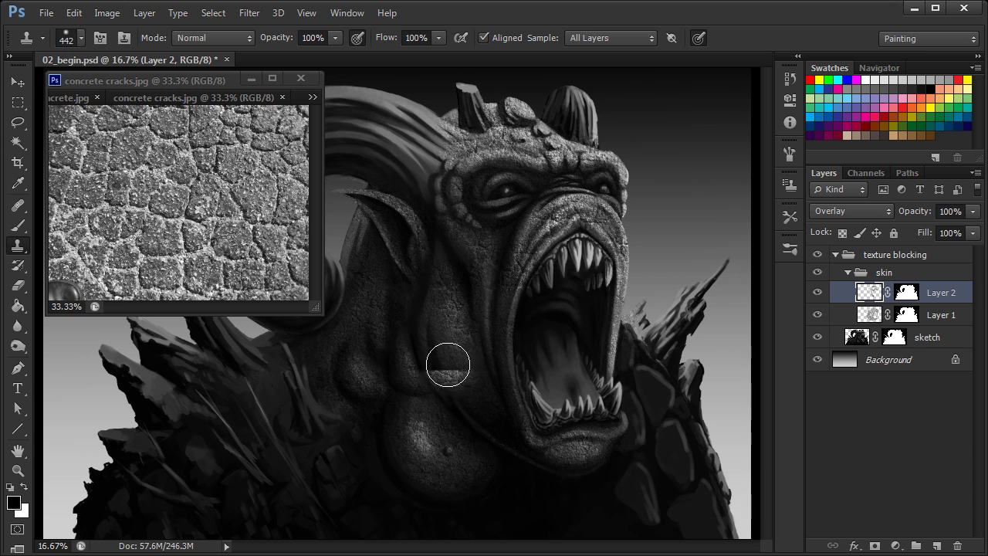
Step: Add a new empty layer above Layer 2 and copy Layer 2's mask onto it
{"action": "left_click", "coordinate": [934, 546]}
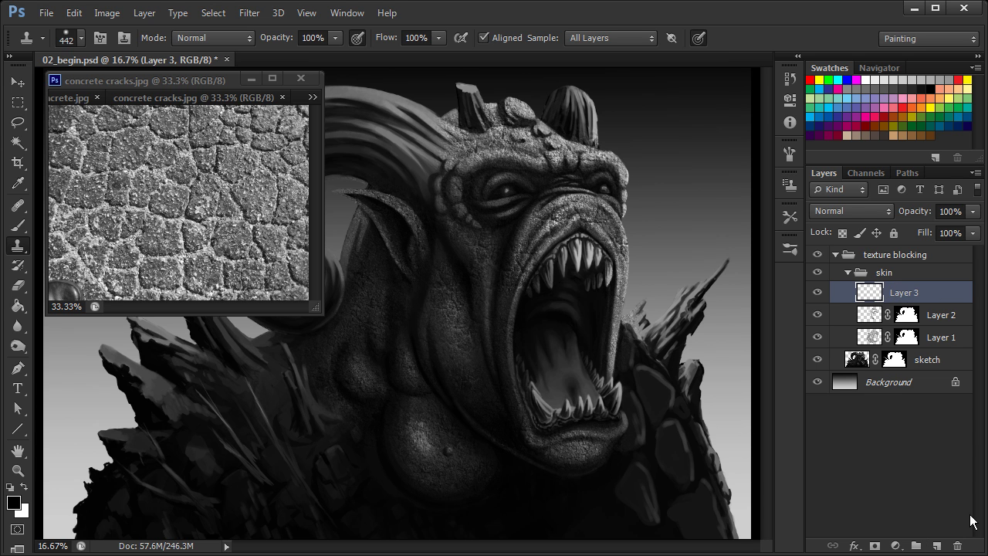
{"action": "left_click", "coordinate": [911, 316]}
{"action": "left_click_drag", "start_coordinate": [909, 316], "coordinate": [928, 287]}
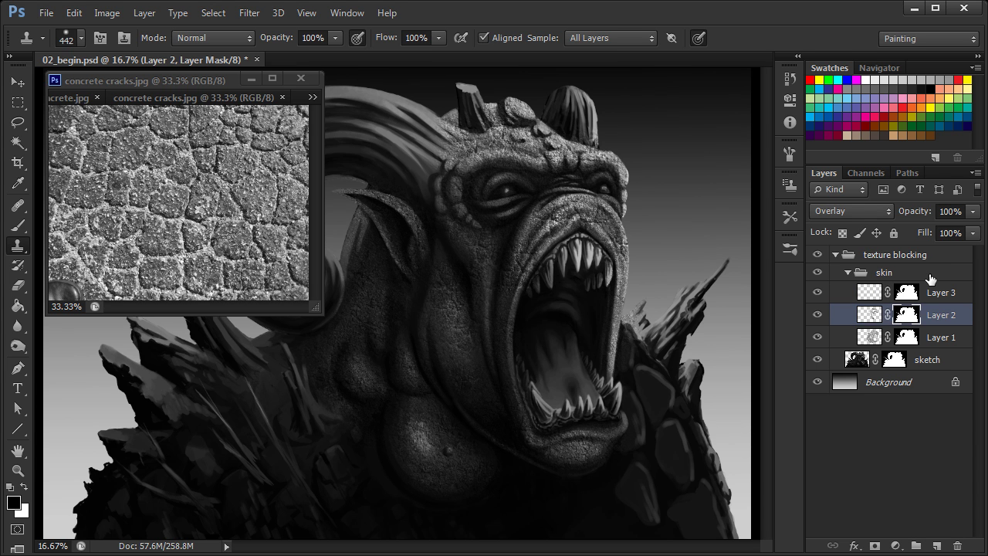
Step: Switch the texture reference to coral.psd and show the whole coral rock in its window
{"action": "left_click", "coordinate": [312, 97]}
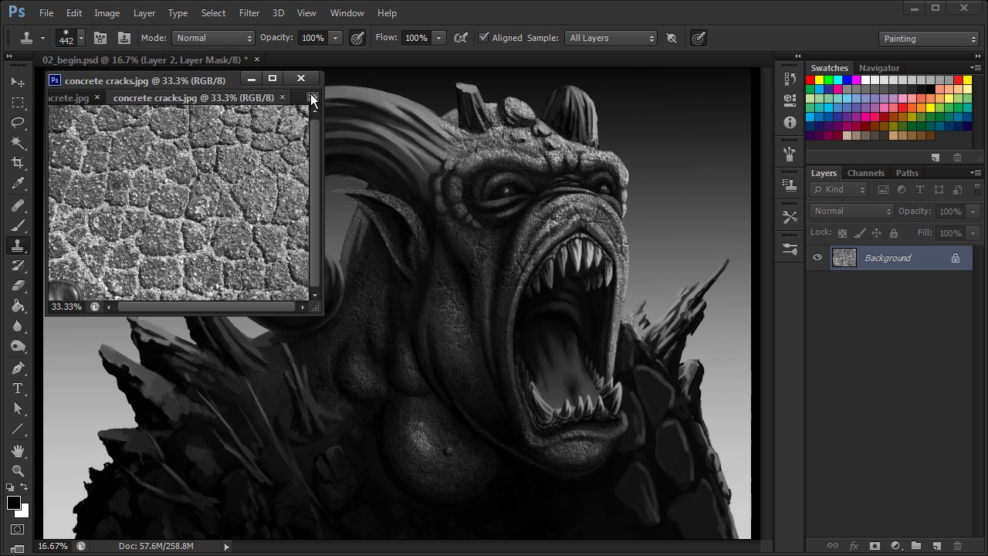
{"action": "left_click", "coordinate": [312, 96]}
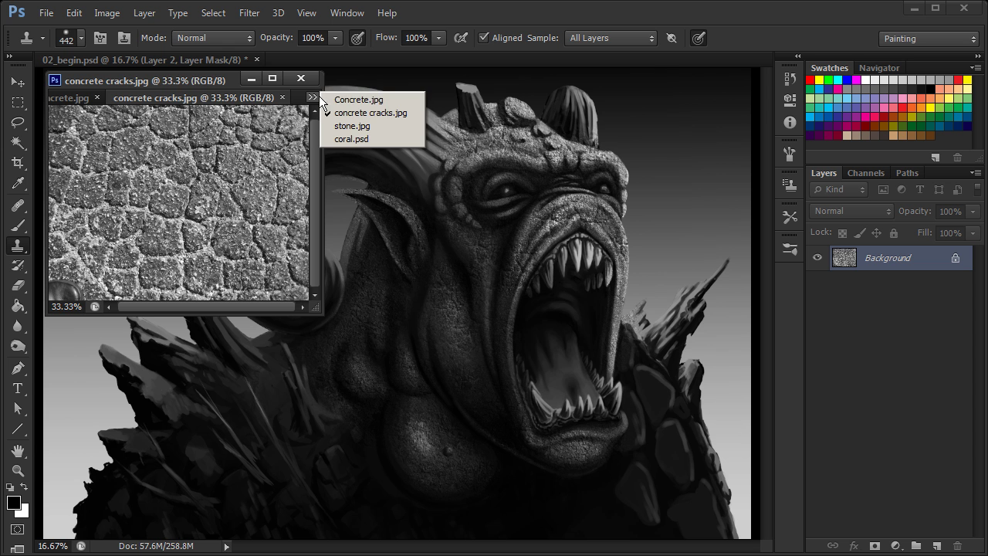
{"action": "left_click", "coordinate": [357, 139]}
{"action": "key", "text": "ctrl+minus"}
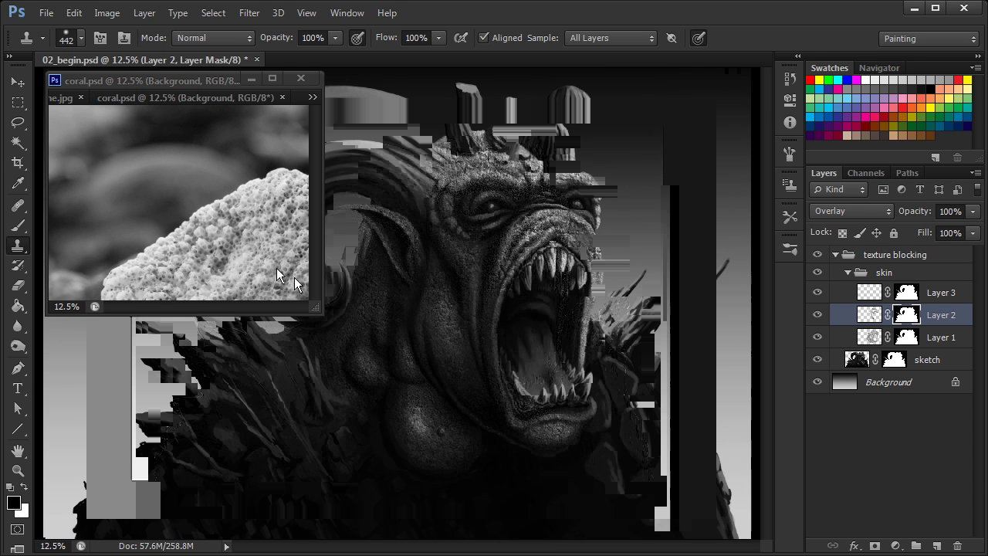
{"action": "left_click", "coordinate": [277, 267]}
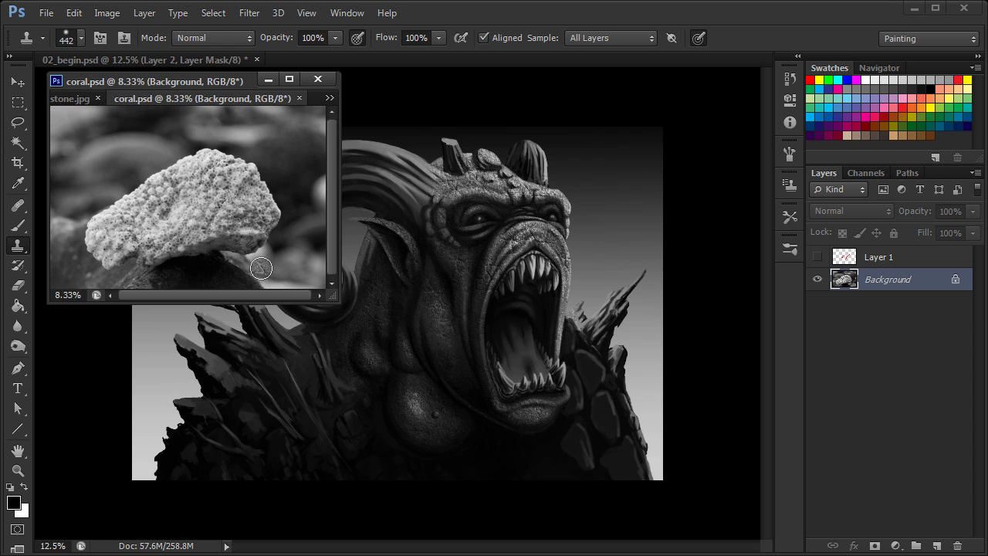
{"action": "key", "text": "ctrl+minus"}
{"action": "key", "text": "ctrl+plus"}
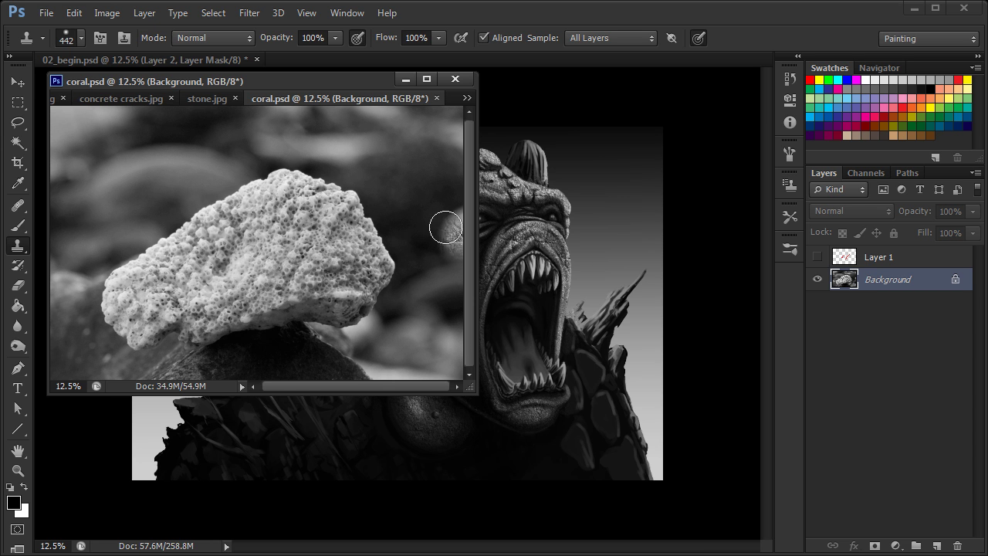
{"action": "left_click_drag", "start_coordinate": [322, 80], "coordinate": [323, 79]}
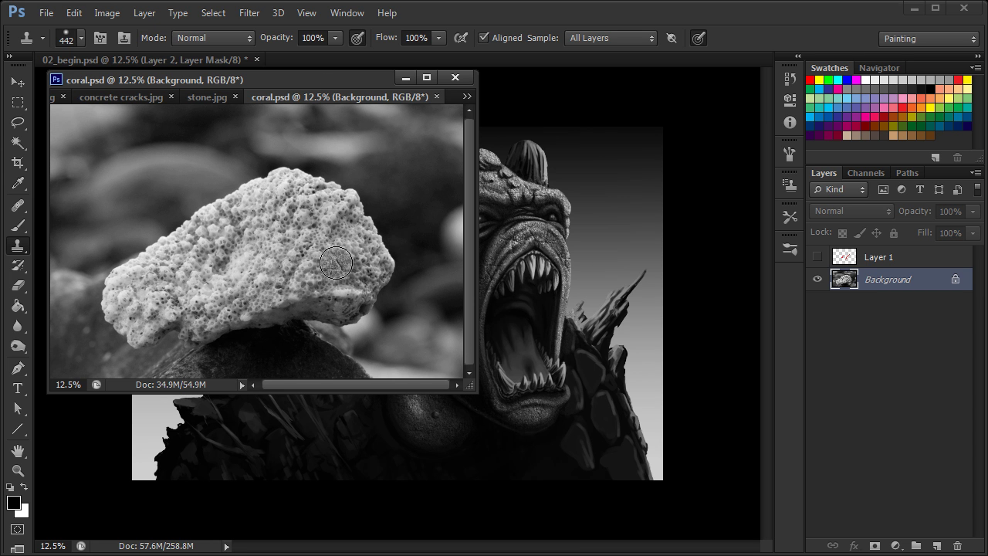
Step: Sample the coral's pitted surface and try cloning it onto the creature's throat bulge
{"action": "left_click", "coordinate": [311, 227], "text": "alt"}
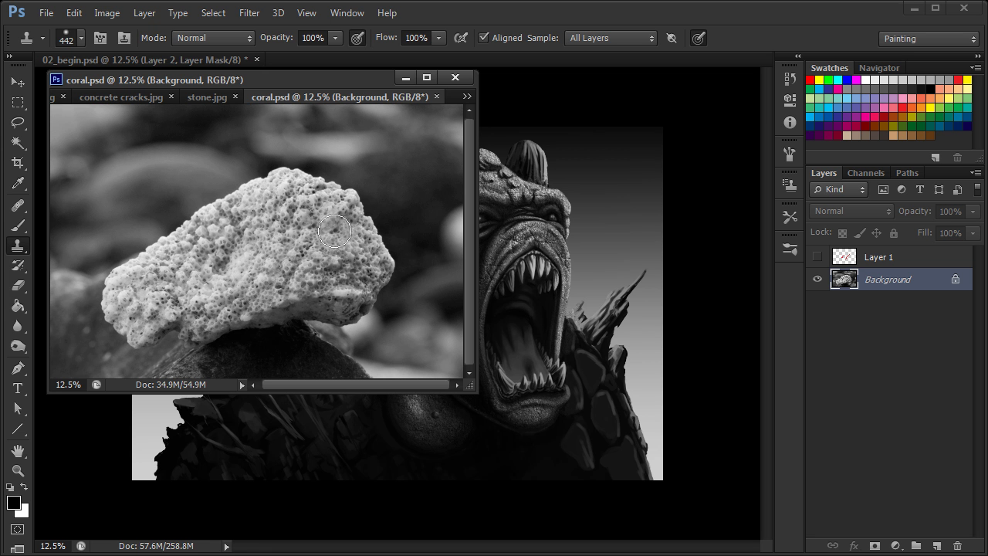
{"action": "left_click", "coordinate": [613, 289]}
{"action": "key", "text": "ctrl+plus"}
{"action": "key", "text": "ctrl+plus"}
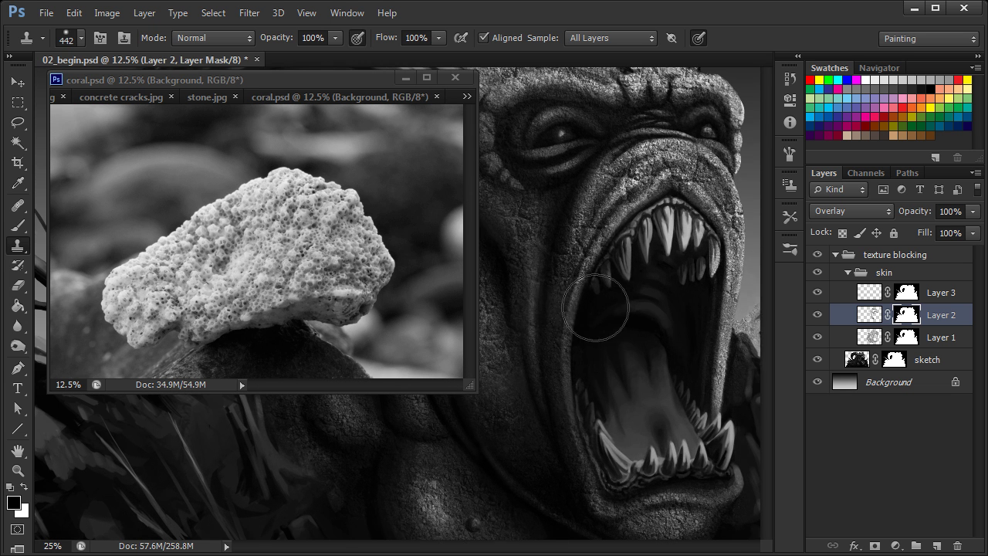
{"action": "left_click_drag", "start_coordinate": [536, 408], "coordinate": [718, 388]}
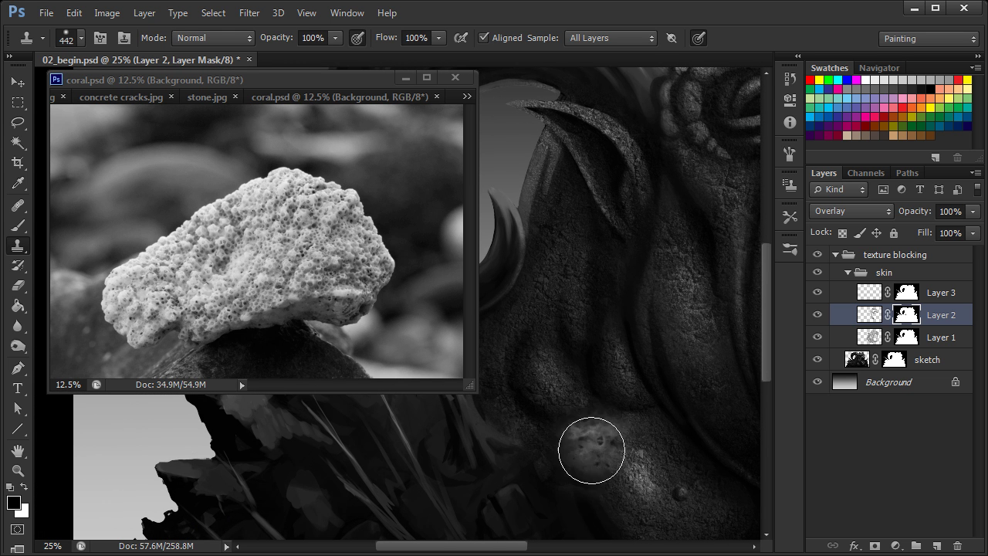
{"action": "left_click", "coordinate": [643, 461]}
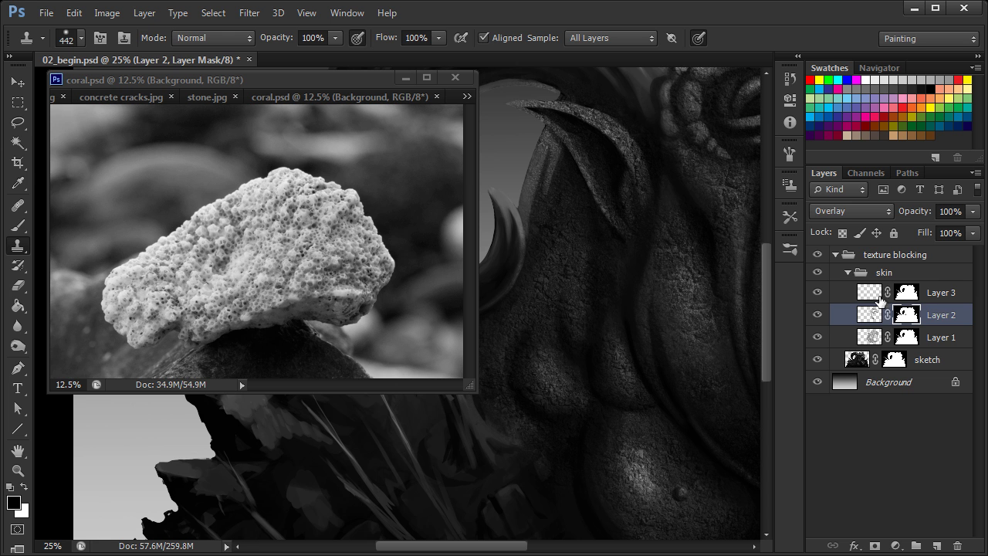
Step: Set Layer 3 to Overlay blending and clone the coral texture onto the neck bump below the ear
{"action": "left_click", "coordinate": [938, 294]}
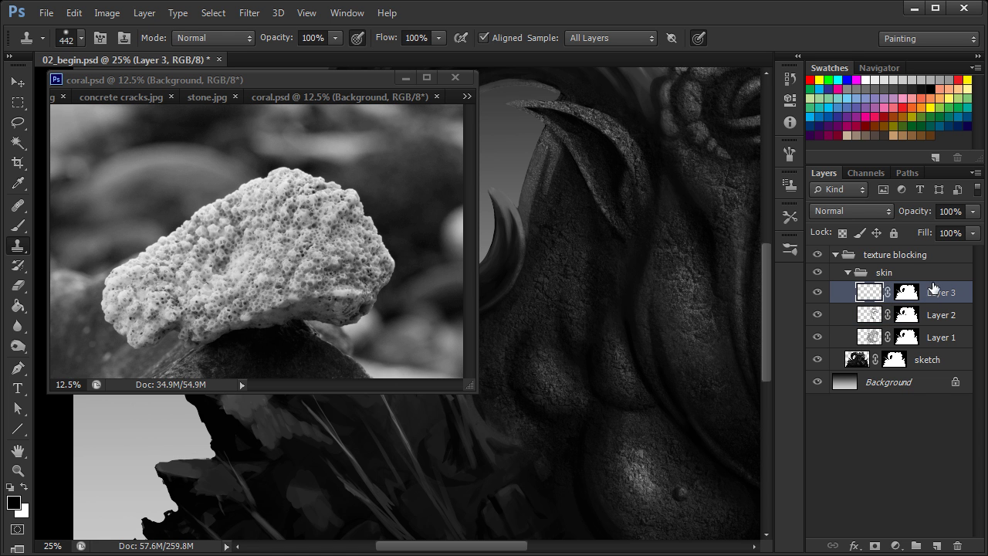
{"action": "left_click", "coordinate": [851, 211]}
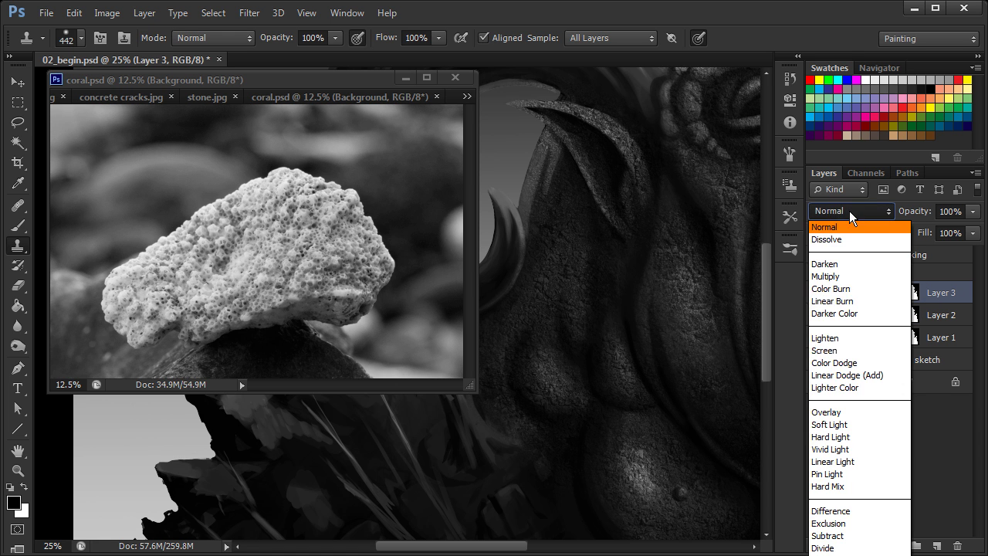
{"action": "left_click", "coordinate": [837, 412]}
{"action": "mouse_move", "coordinate": [553, 330]}
{"action": "left_mouse_down"}
{"action": "mouse_move", "coordinate": [541, 355]}
{"action": "mouse_move", "coordinate": [585, 422]}
{"action": "mouse_move", "coordinate": [563, 382]}
{"action": "left_mouse_up"}
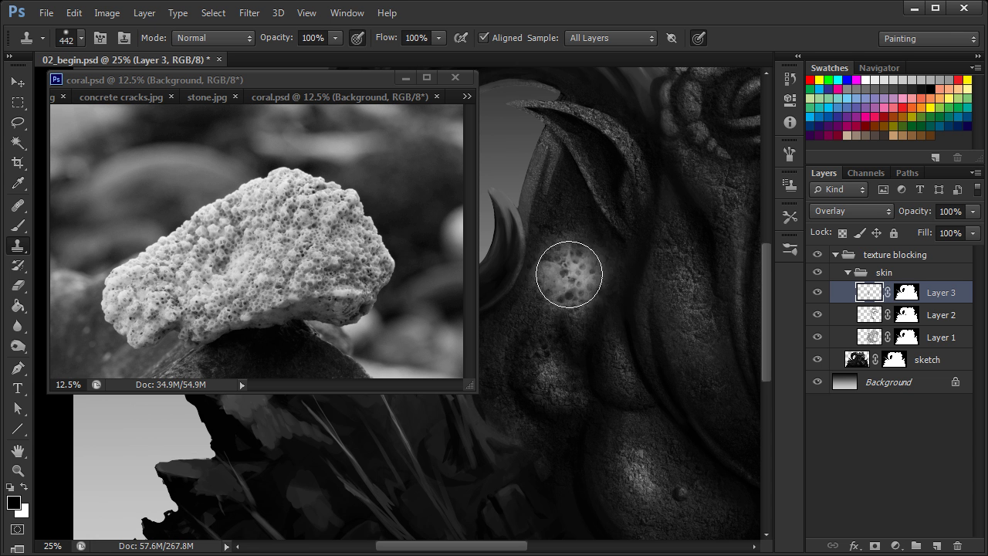
Step: Resample the coral and clone its pits onto the large cheek fold beside the ear
{"action": "key", "text": "ctrl+minus"}
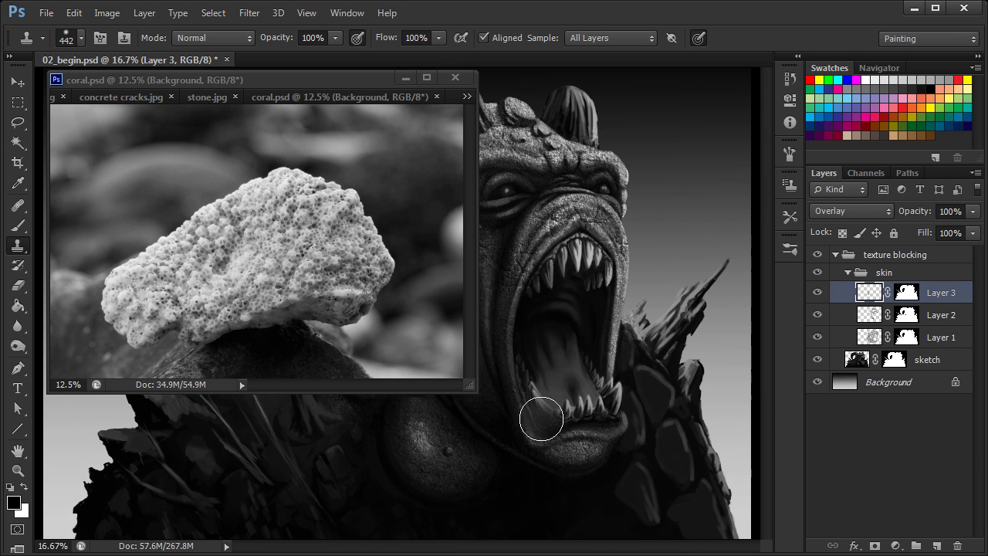
{"action": "key", "text": "ctrl+plus"}
{"action": "mouse_move", "coordinate": [530, 430]}
{"action": "left_mouse_down"}
{"action": "mouse_move", "coordinate": [663, 412]}
{"action": "mouse_move", "coordinate": [720, 422]}
{"action": "mouse_move", "coordinate": [714, 396]}
{"action": "left_mouse_up"}
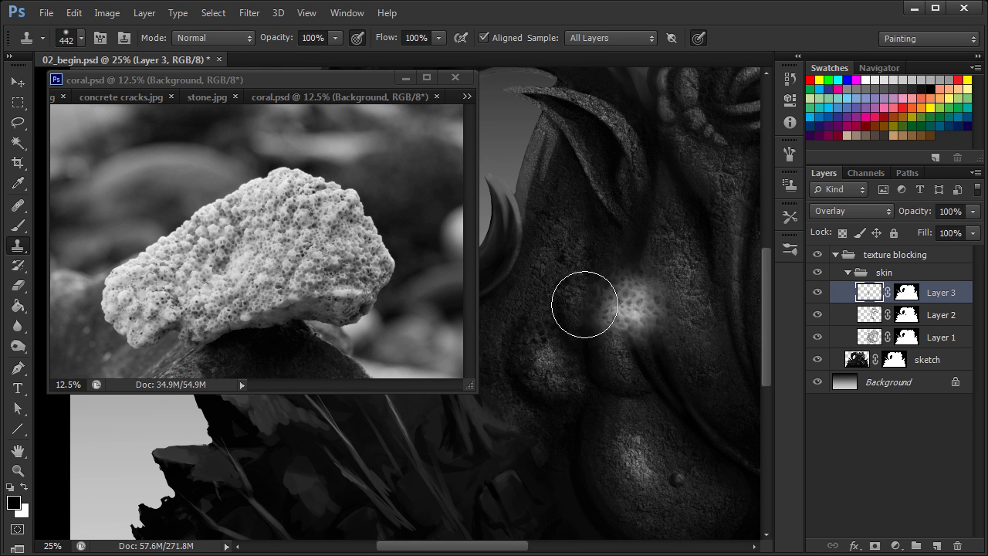
{"action": "left_click", "coordinate": [268, 259]}
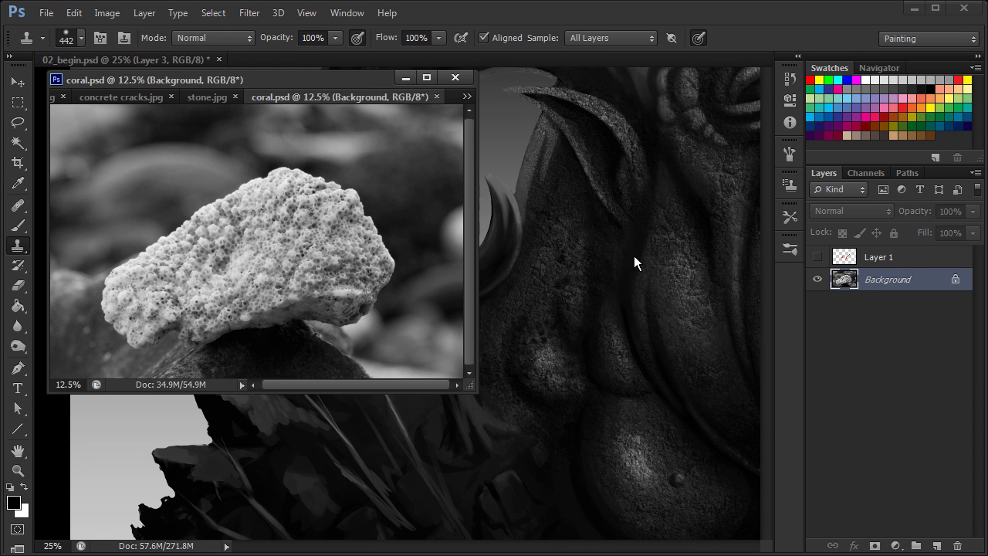
{"action": "left_click", "coordinate": [673, 254]}
{"action": "mouse_move", "coordinate": [672, 254]}
{"action": "left_mouse_down"}
{"action": "mouse_move", "coordinate": [688, 299]}
{"action": "mouse_move", "coordinate": [694, 176]}
{"action": "left_mouse_up"}
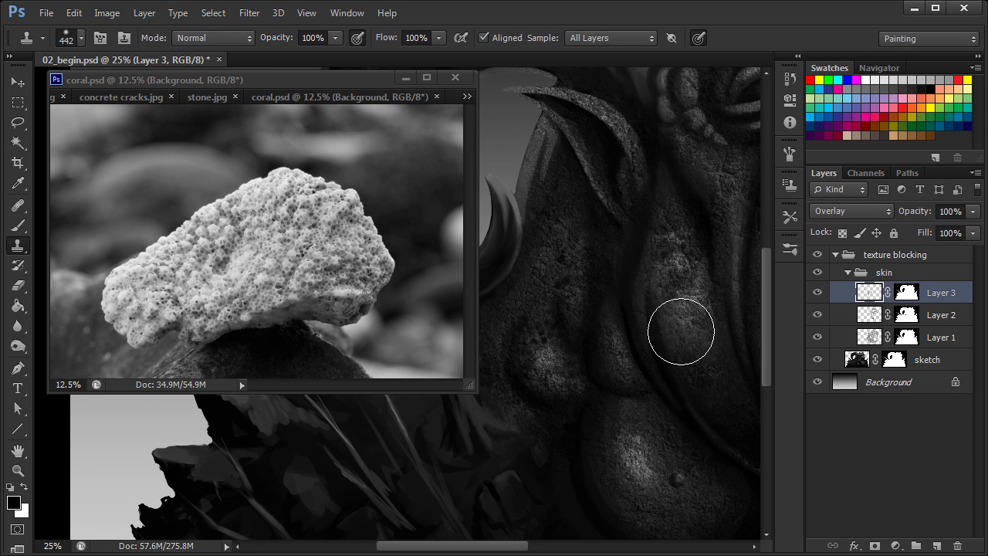
Step: Set up the Eraser with a soft round tip, 180 px in size and 0% hardness
{"action": "key", "text": "ctrl+minus"}
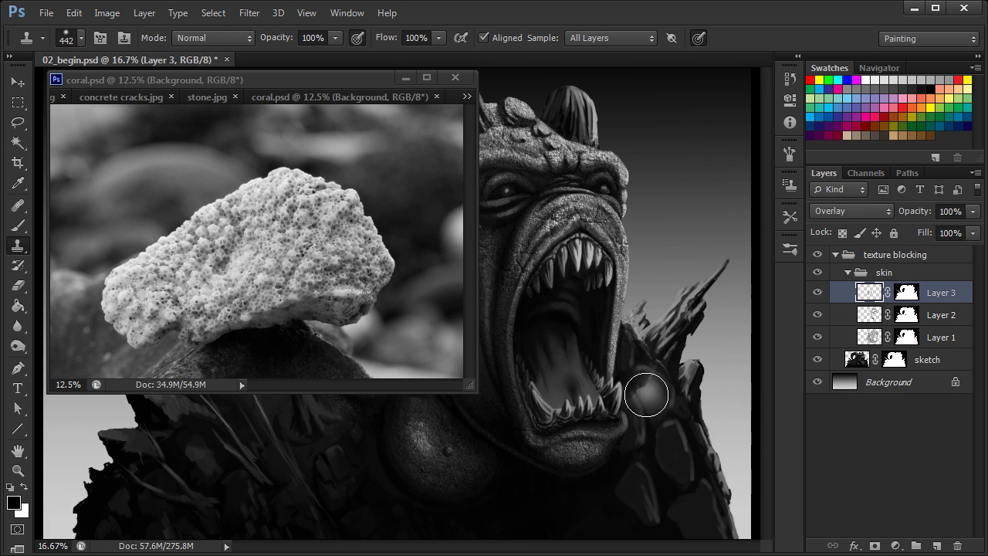
{"action": "left_click", "coordinate": [472, 387]}
{"action": "key", "text": "ctrl+minus"}
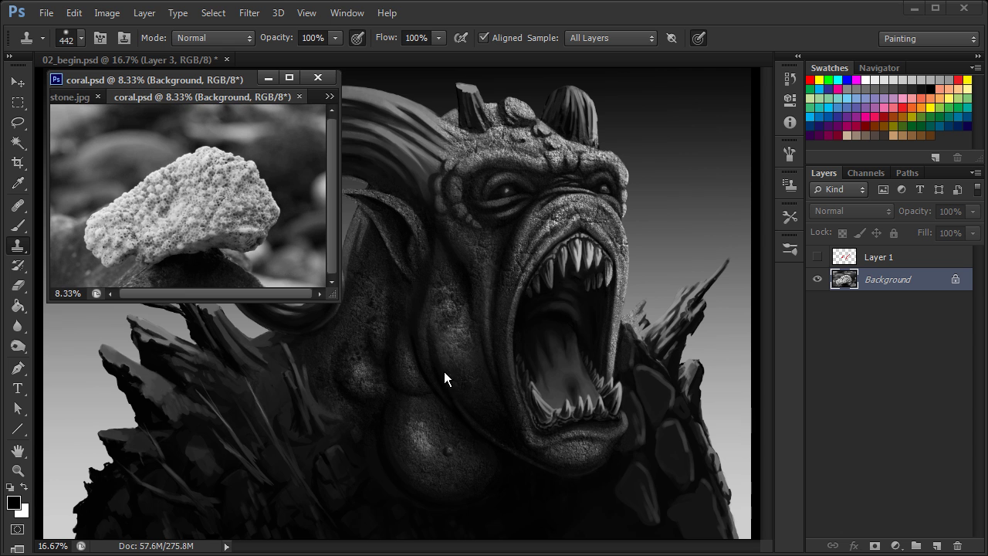
{"action": "left_click", "coordinate": [547, 414]}
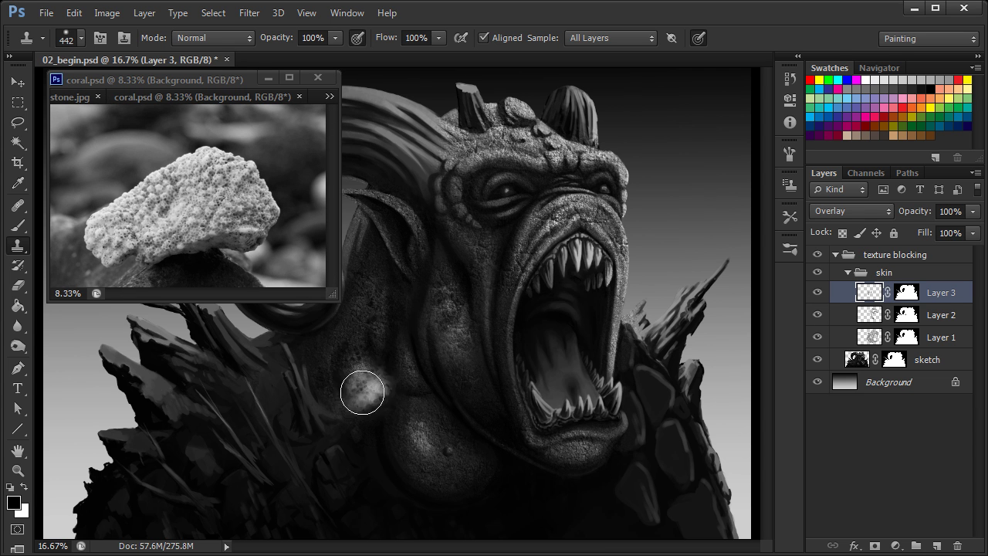
{"action": "key", "text": "e"}
{"action": "right_click", "coordinate": [504, 360]}
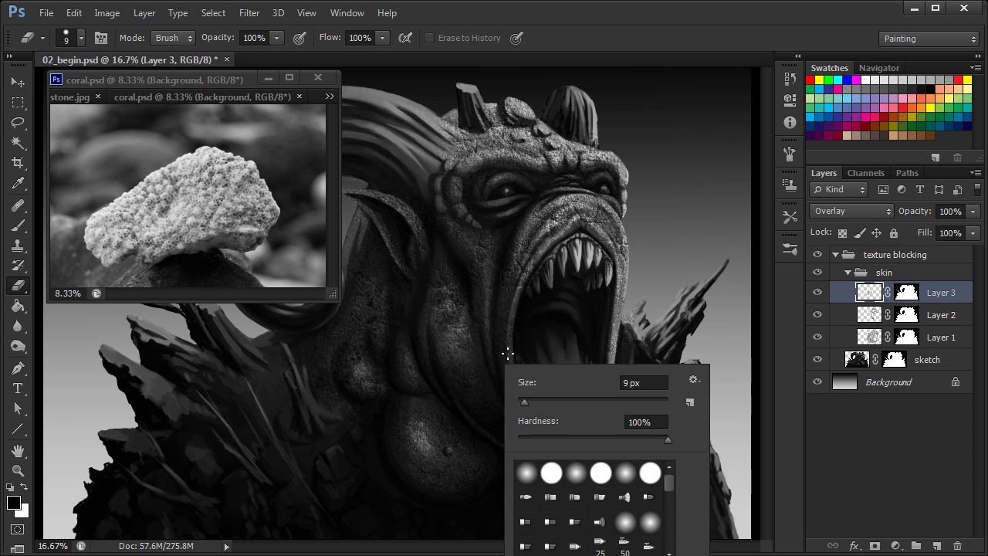
{"action": "type", "text": "180"}
{"action": "left_click", "coordinate": [527, 472]}
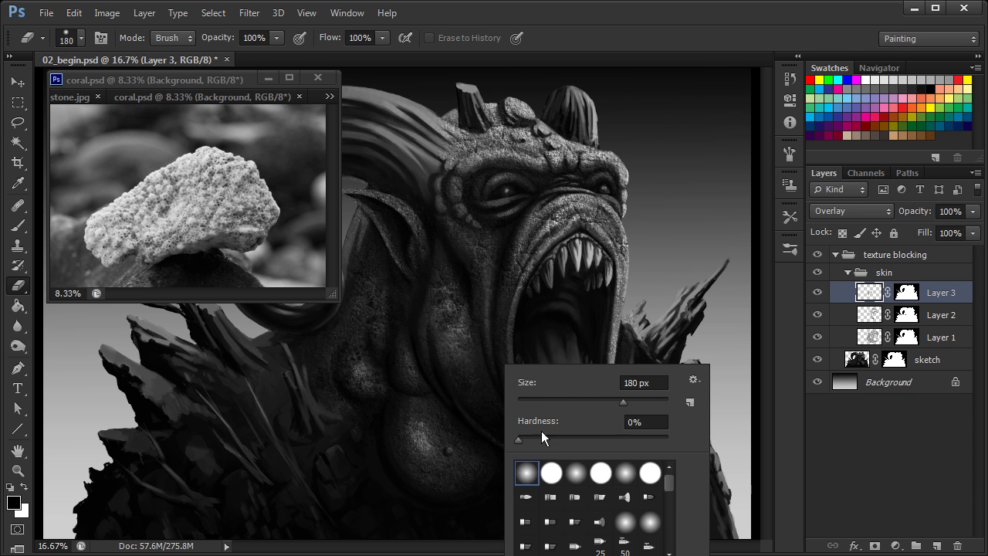
Step: Enable Transfer on the eraser tip, with opacity and flow both controlled by Pen Pressure
{"action": "left_click", "coordinate": [788, 155]}
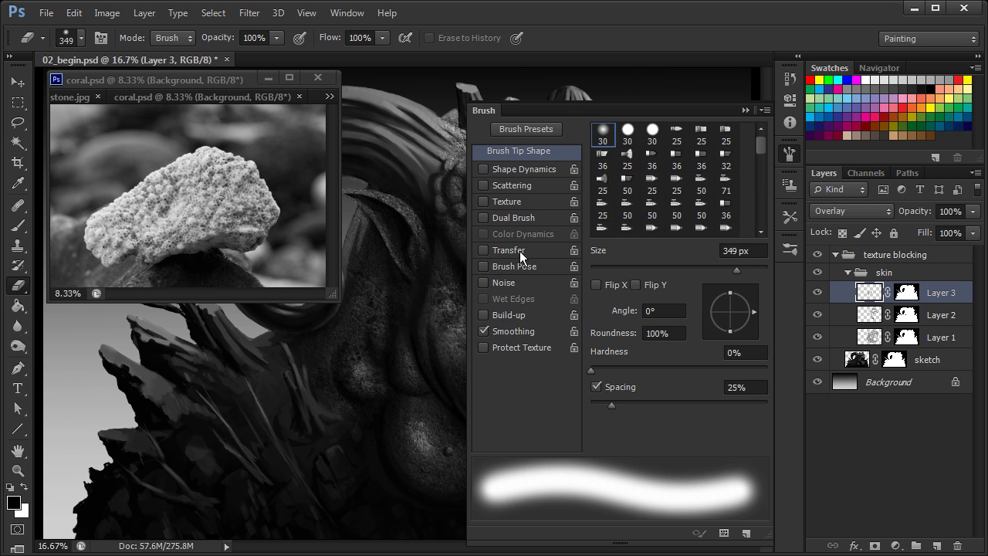
{"action": "left_click", "coordinate": [502, 250]}
{"action": "left_click", "coordinate": [675, 243]}
{"action": "left_click", "coordinate": [684, 282]}
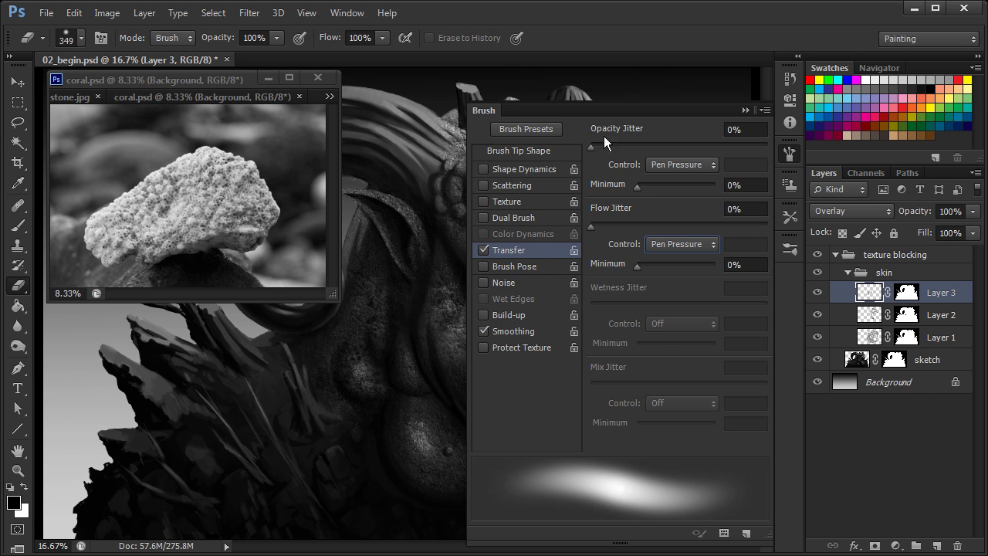
{"action": "left_click", "coordinate": [788, 155]}
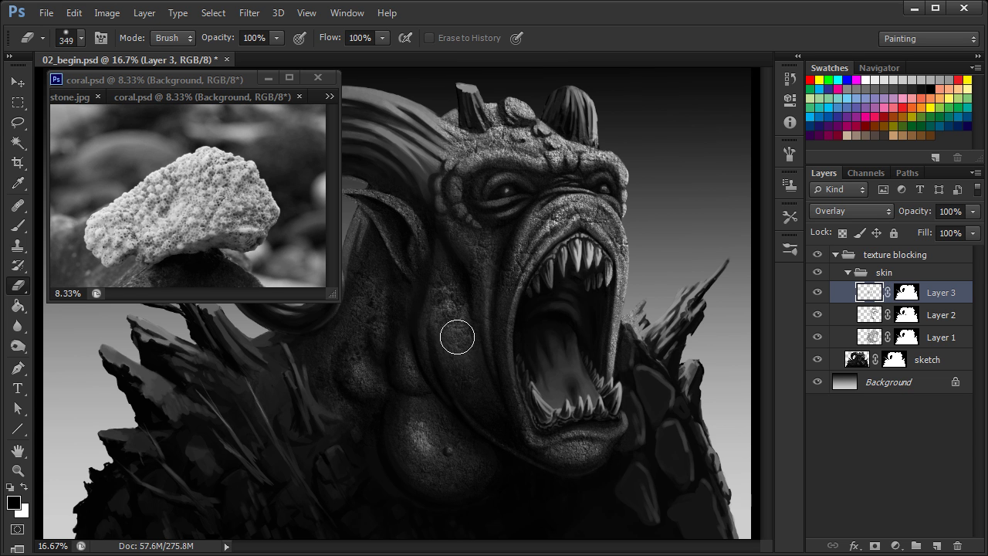
Step: Set Layer 3's opacity to 85% and clone a fresh coral sample onto the cheek below the eye
{"action": "left_click_drag", "start_coordinate": [914, 217], "coordinate": [915, 215]}
{"action": "left_click", "coordinate": [17, 245]}
{"action": "left_click", "coordinate": [220, 202]}
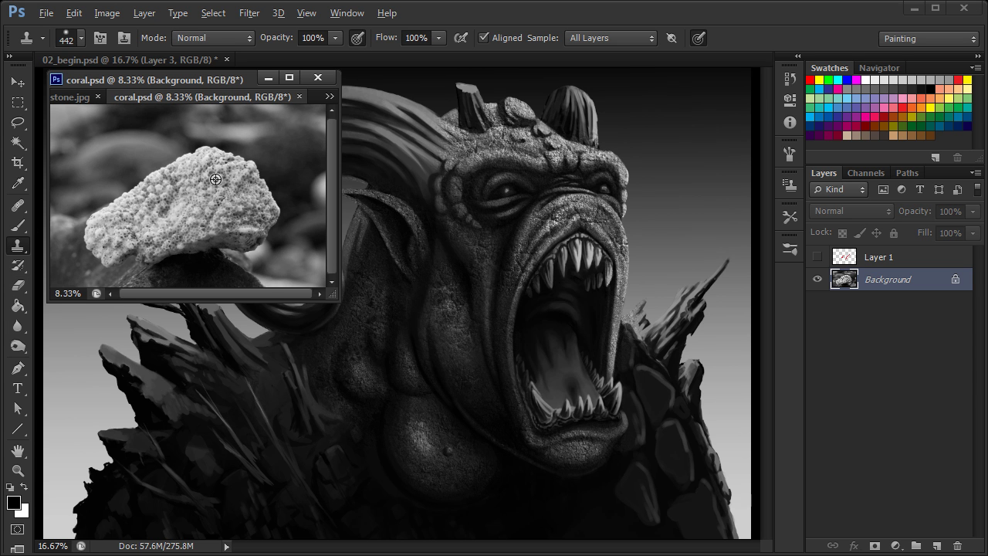
{"action": "left_click", "coordinate": [523, 186]}
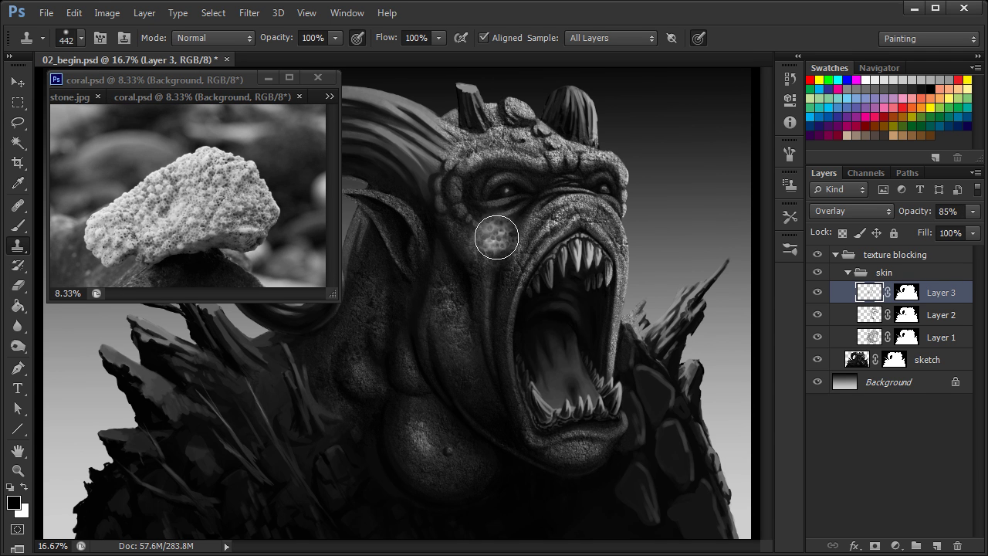
Step: Resample the coral and clone it over the lower cheek and jowl around the throat bulge
{"action": "left_click", "coordinate": [220, 188]}
{"action": "left_click", "coordinate": [411, 389]}
{"action": "left_click_drag", "start_coordinate": [419, 421], "coordinate": [444, 390]}
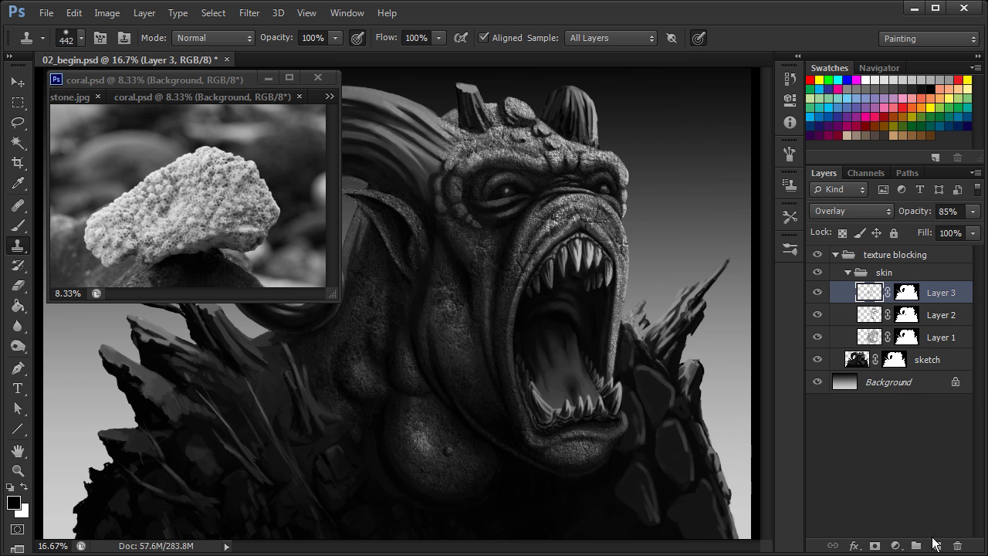
Step: Add a new empty layer above Layer 3 and copy Layer 3's mask onto it
{"action": "left_click", "coordinate": [935, 546]}
{"action": "left_click", "coordinate": [909, 315]}
{"action": "left_click_drag", "start_coordinate": [911, 314], "coordinate": [907, 293]}
Step: Switch the texture reference to stone.jpg and show more of its cracked surface
{"action": "left_click", "coordinate": [331, 95]}
{"action": "left_click", "coordinate": [331, 94]}
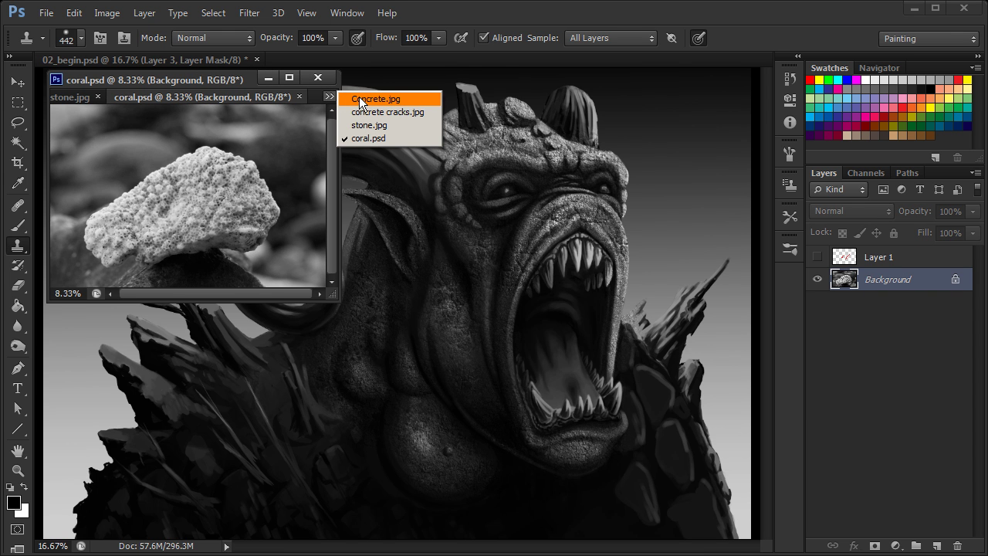
{"action": "left_click", "coordinate": [375, 125]}
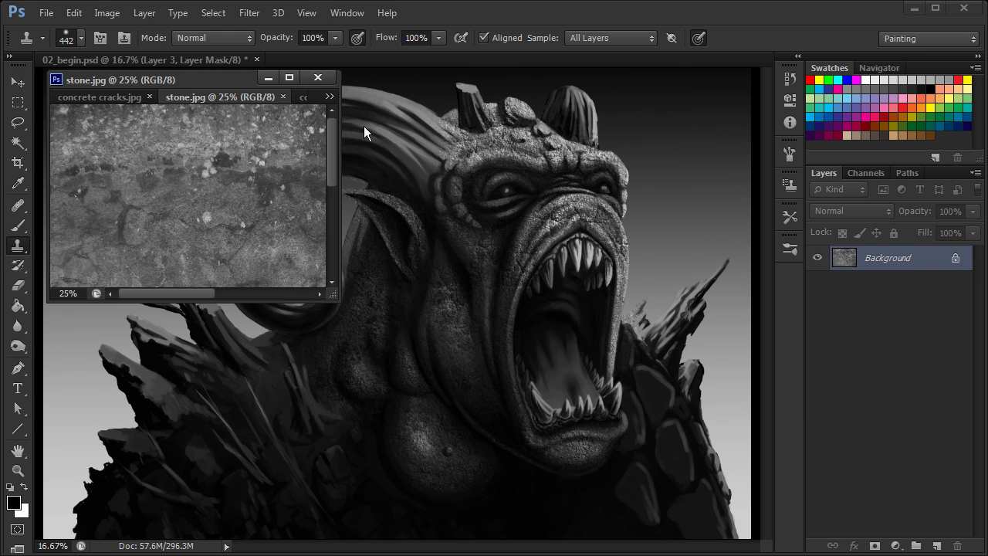
{"action": "key", "text": "ctrl+minus"}
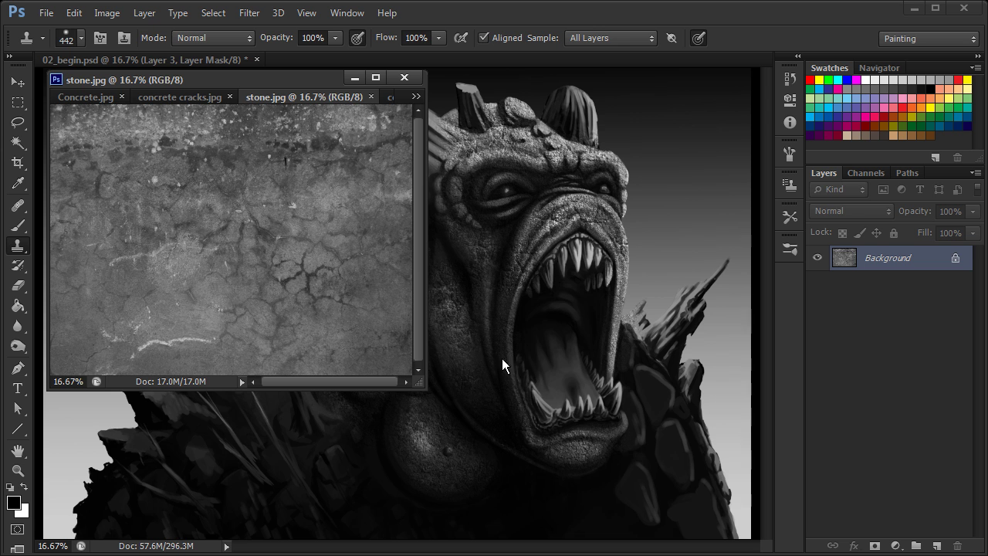
Step: Sample the branching cracks in stone.jpg as the clone source and set Layer 4's blend mode to Overlay
{"action": "left_click", "coordinate": [306, 275], "text": "alt"}
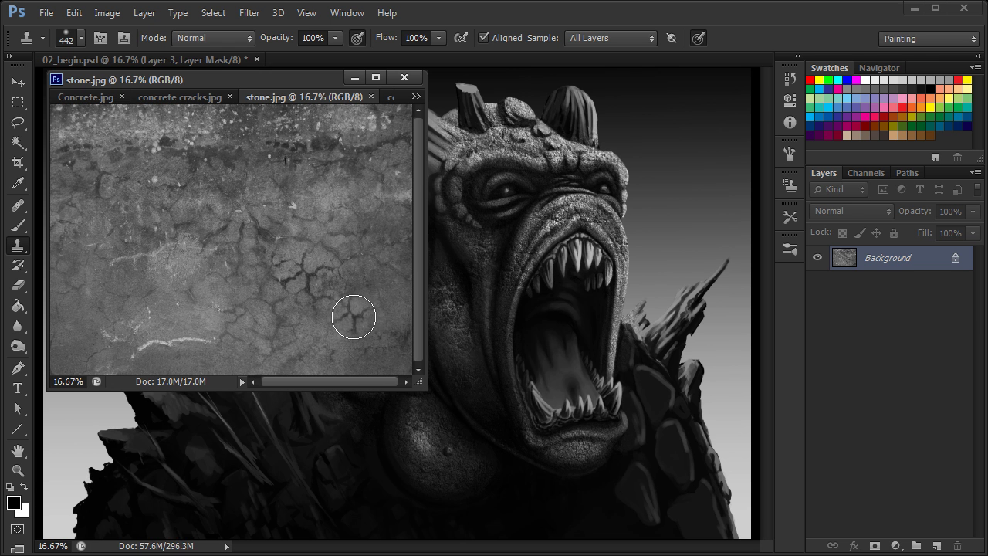
{"action": "key", "text": "ctrl+minus"}
{"action": "left_click", "coordinate": [568, 420]}
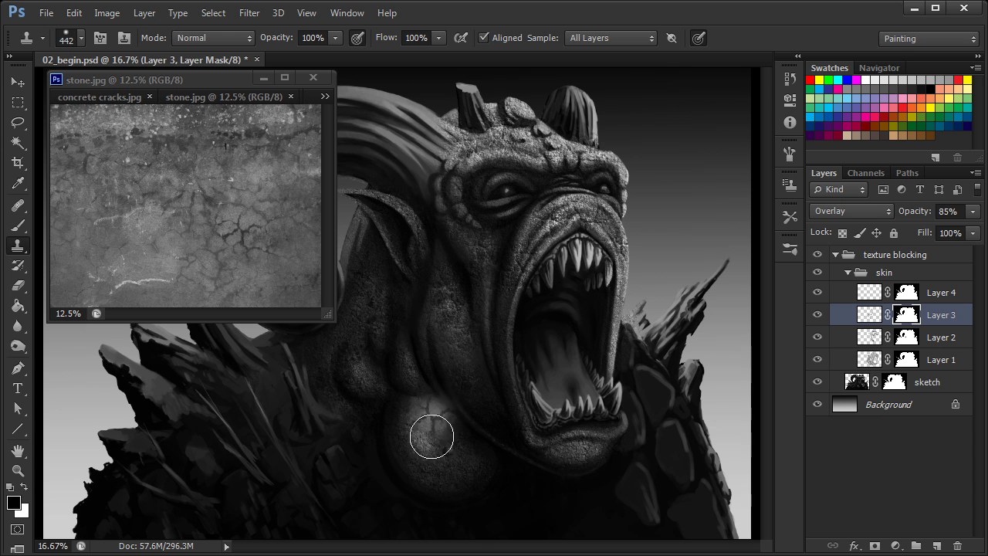
{"action": "left_click", "coordinate": [946, 294]}
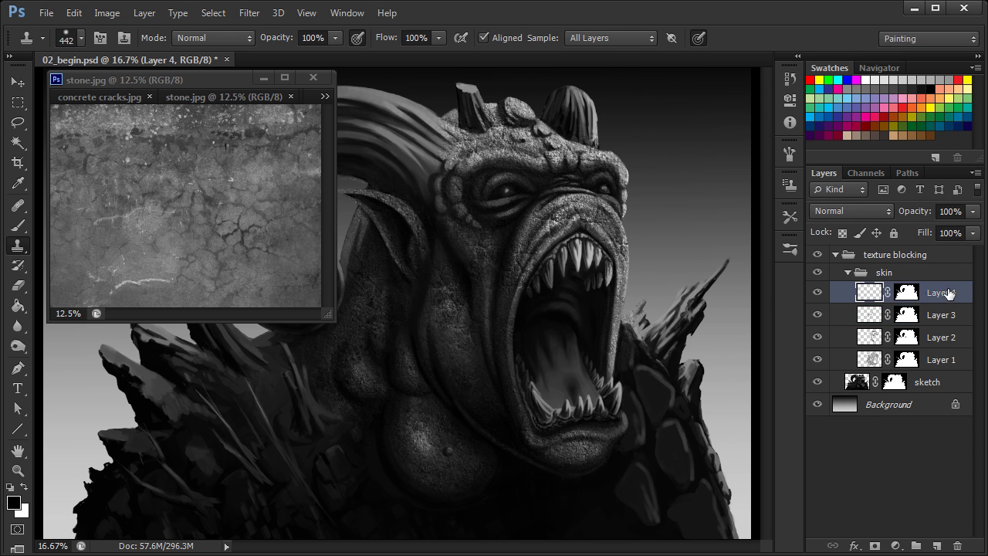
{"action": "left_click", "coordinate": [853, 208]}
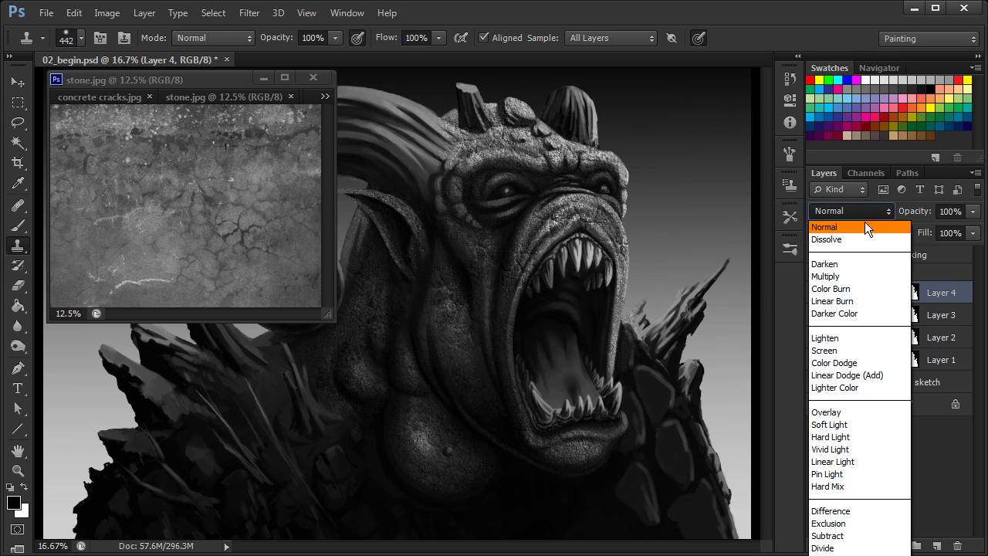
{"action": "left_click", "coordinate": [851, 412]}
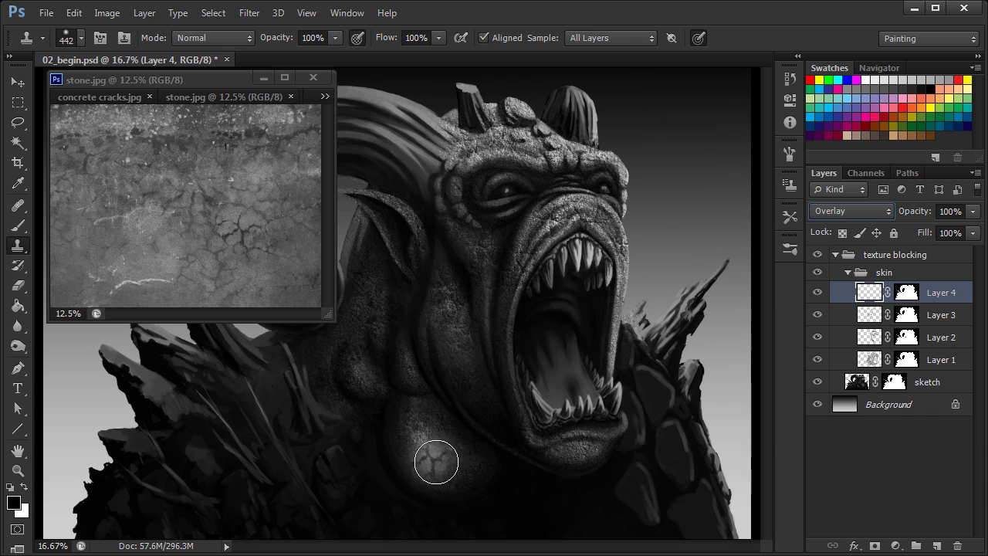
Step: Enlarge the soft clone brush to 825 px and clone the stone cracks onto the throat bulge and the neck lumps beside it
{"action": "mouse_move", "coordinate": [428, 440]}
{"action": "left_mouse_down"}
{"action": "mouse_move", "coordinate": [499, 463]}
{"action": "mouse_move", "coordinate": [449, 469]}
{"action": "mouse_move", "coordinate": [411, 404]}
{"action": "mouse_move", "coordinate": [518, 456]}
{"action": "mouse_move", "coordinate": [430, 415]}
{"action": "mouse_move", "coordinate": [478, 476]}
{"action": "mouse_move", "coordinate": [477, 451]}
{"action": "mouse_move", "coordinate": [409, 367]}
{"action": "mouse_move", "coordinate": [436, 484]}
{"action": "mouse_move", "coordinate": [493, 485]}
{"action": "mouse_move", "coordinate": [494, 473]}
{"action": "mouse_move", "coordinate": [431, 414]}
{"action": "left_mouse_up"}
{"action": "right_click", "coordinate": [431, 414]}
{"action": "left_click_drag", "start_coordinate": [580, 453], "coordinate": [586, 454]}
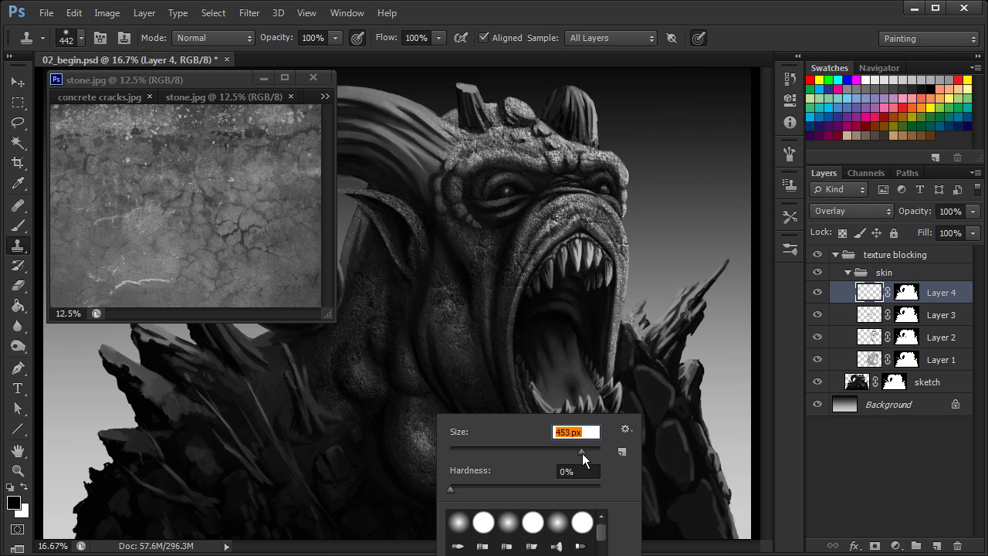
{"action": "left_click", "coordinate": [425, 447]}
{"action": "left_click_drag", "start_coordinate": [425, 447], "coordinate": [430, 448]}
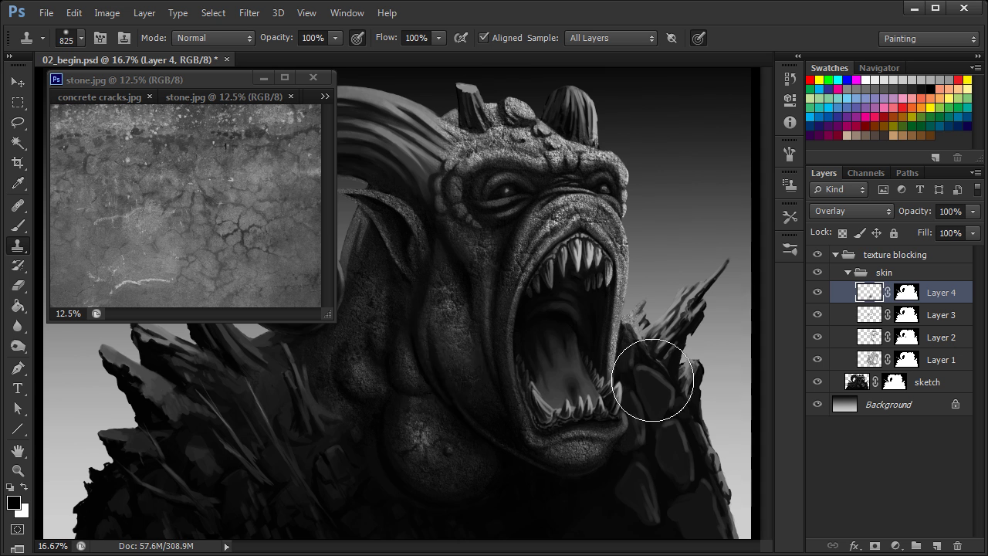
{"action": "left_click_drag", "start_coordinate": [353, 369], "coordinate": [359, 363]}
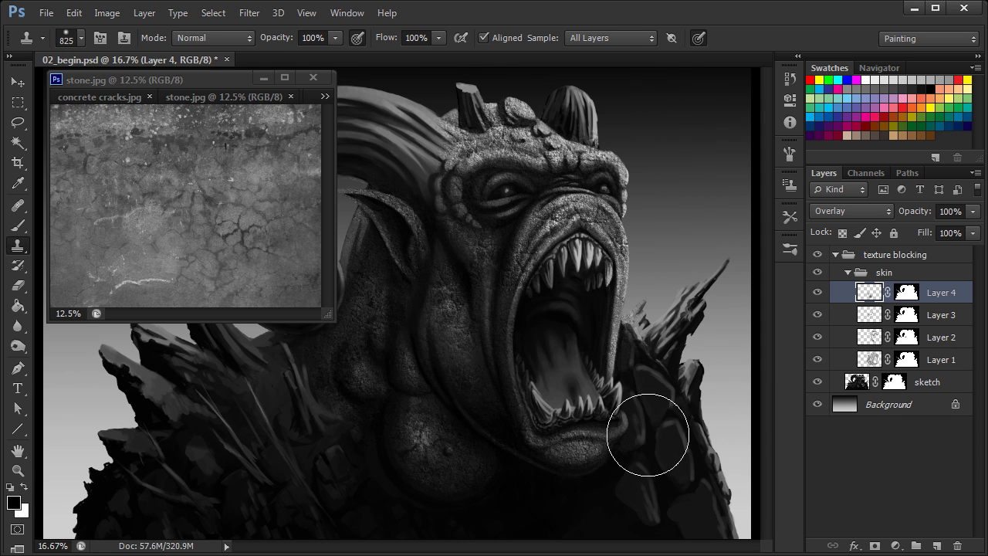